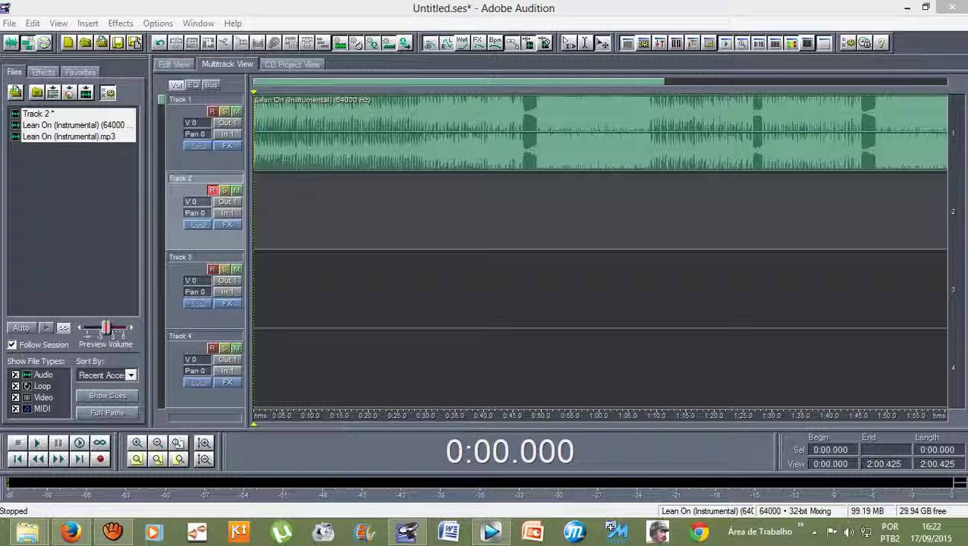
Record a vocal take of about 14 seconds from the start of Track 2 and play it back with the instrumental.
{"action": "left_click", "coordinate": [100, 459]}
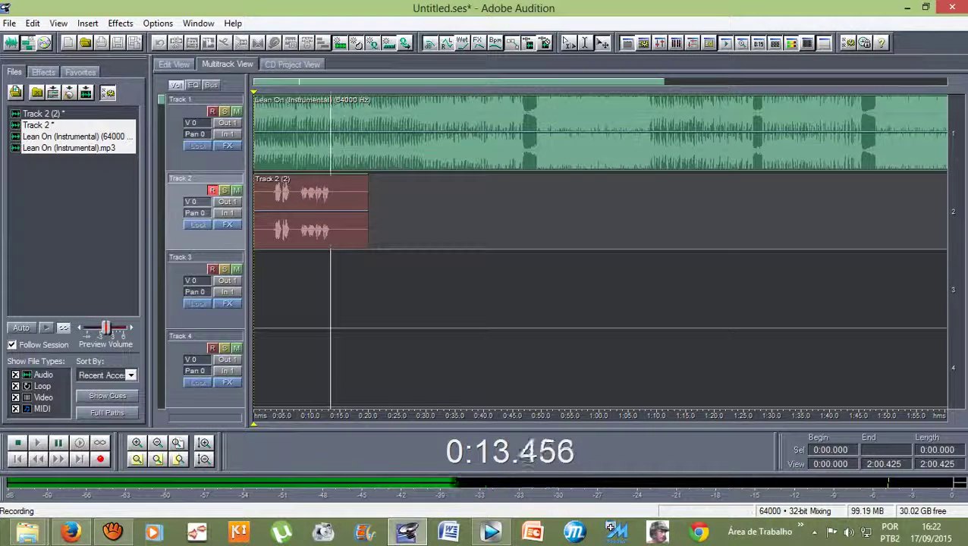
{"action": "key", "text": "space"}
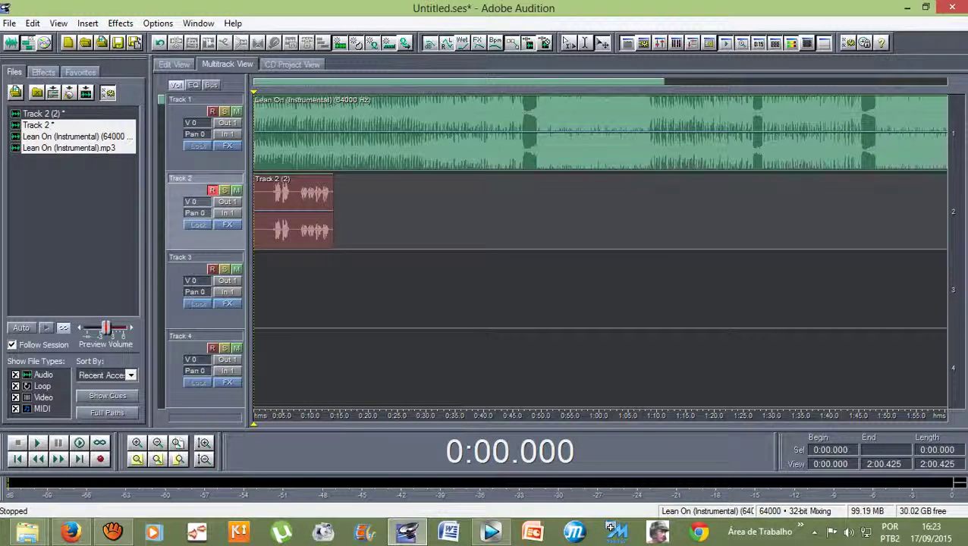
{"action": "left_click_drag", "start_coordinate": [254, 82], "coordinate": [255, 81]}
{"action": "scroll", "coordinate": [599, 133], "scroll_direction": "left", "scroll_amount": 1}
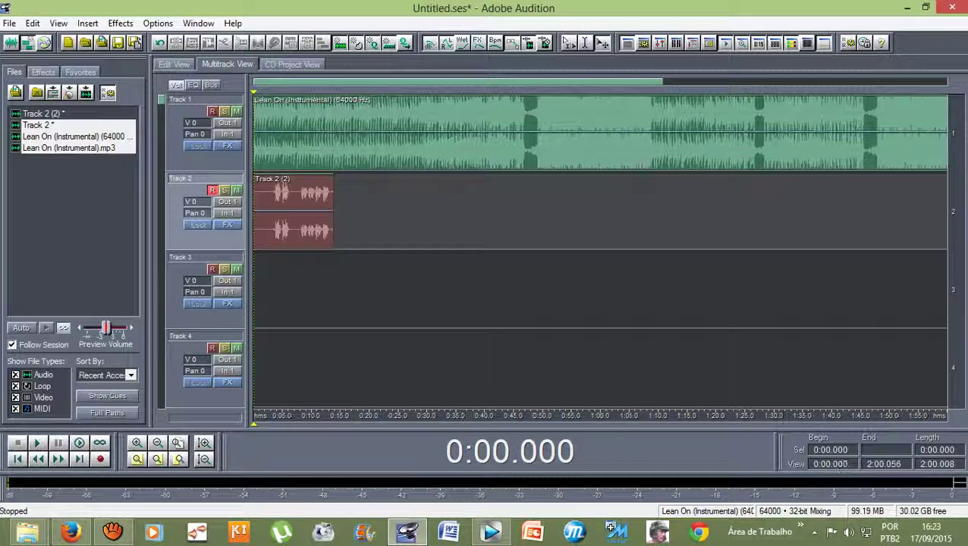
{"action": "key", "text": "space"}
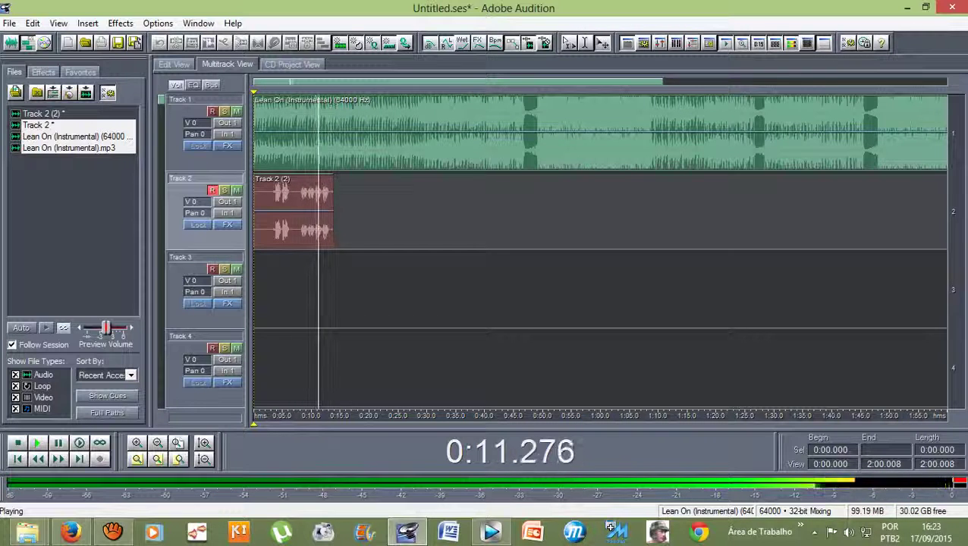
{"action": "key", "text": "space"}
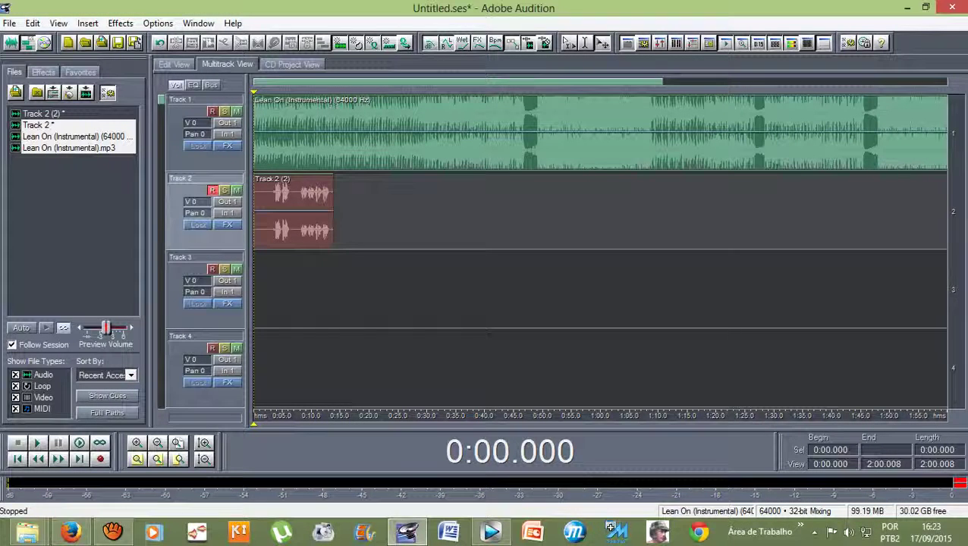
Trim the recorded clip on Track 2 to its first two vocal bursts, from about 3.9 s to about 6.2 s.
{"action": "left_click", "coordinate": [294, 212]}
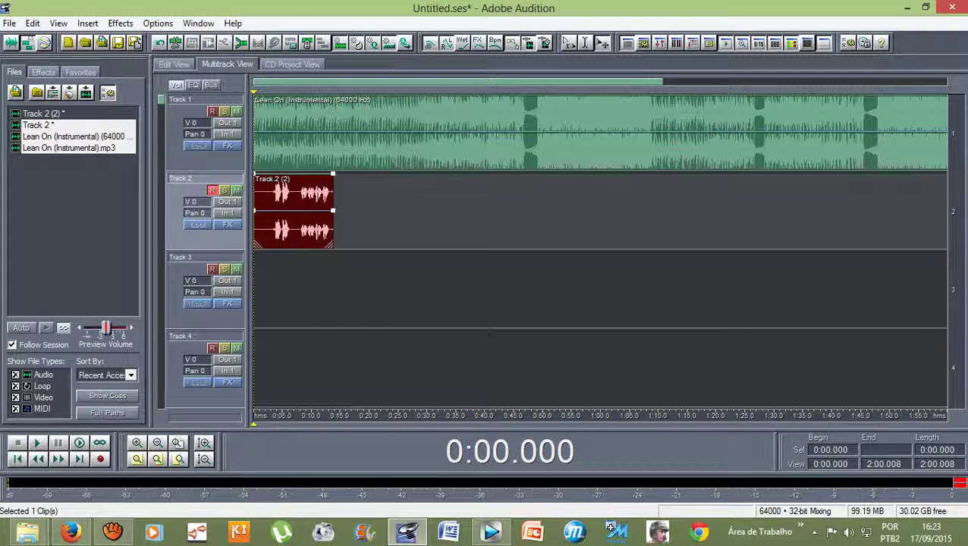
{"action": "left_click_drag", "start_coordinate": [334, 211], "coordinate": [272, 211]}
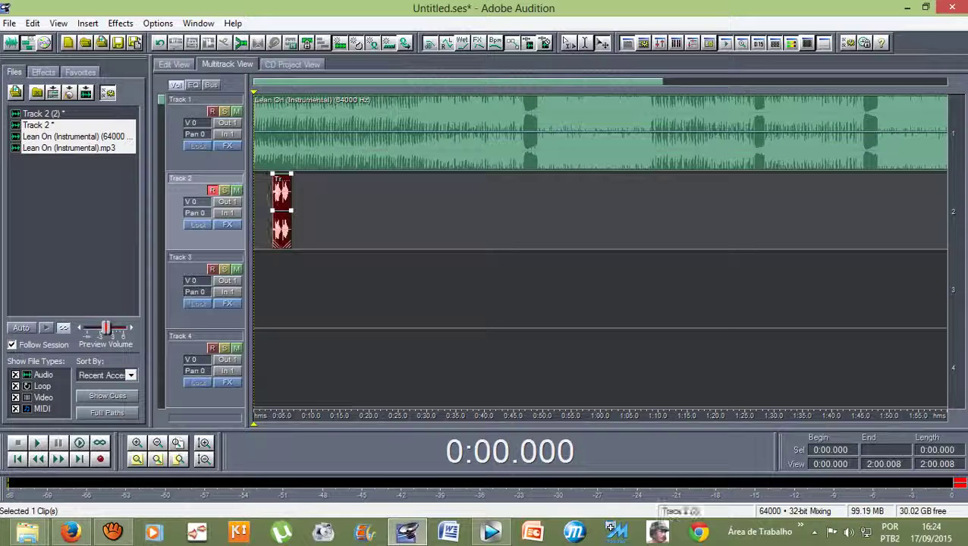
{"action": "scroll", "coordinate": [264, 211], "scroll_direction": "up", "scroll_amount": 8}
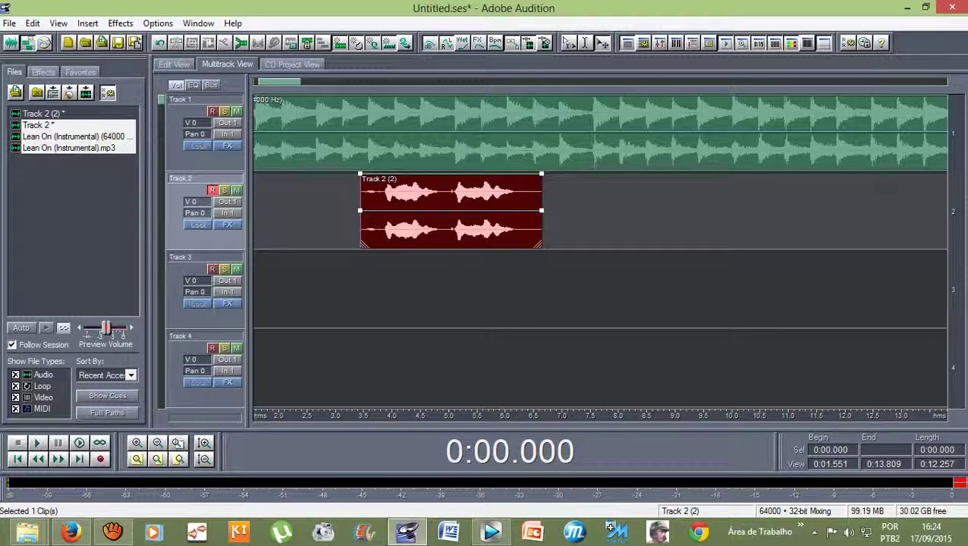
{"action": "left_click_drag", "start_coordinate": [360, 211], "coordinate": [385, 211]}
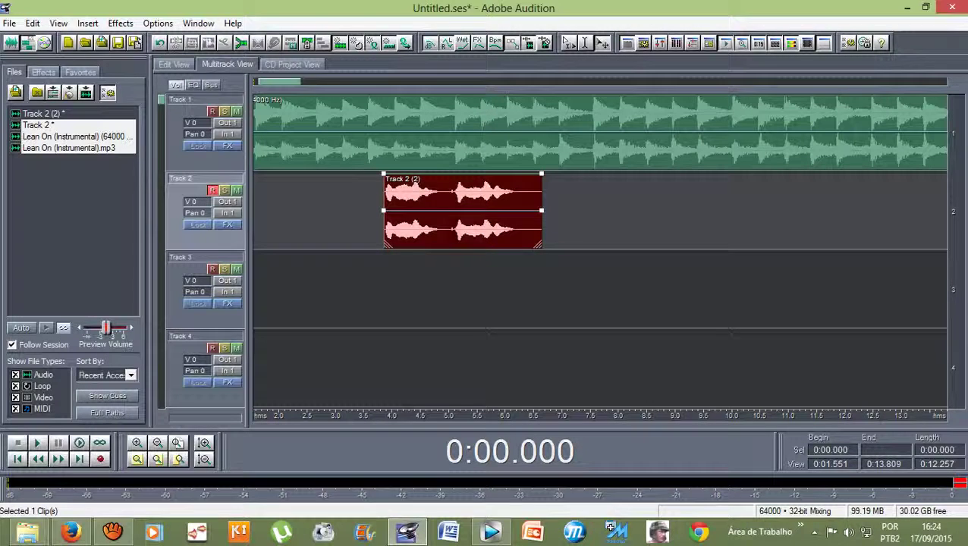
{"action": "left_click_drag", "start_coordinate": [542, 211], "coordinate": [518, 211]}
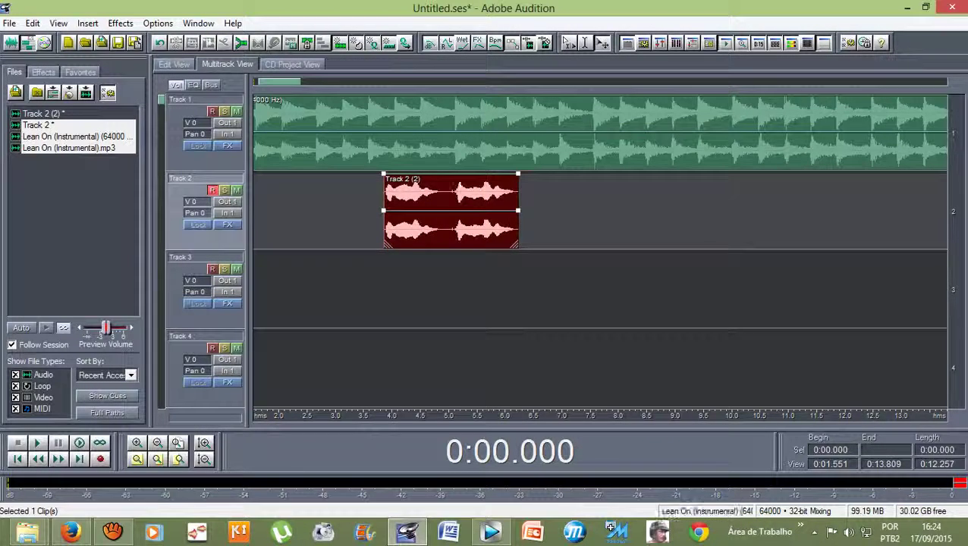
Mix down only the selected trimmed vocal clip on Track 2 to a new stereo file.
{"action": "scroll", "coordinate": [518, 211], "scroll_direction": "down", "scroll_amount": 10}
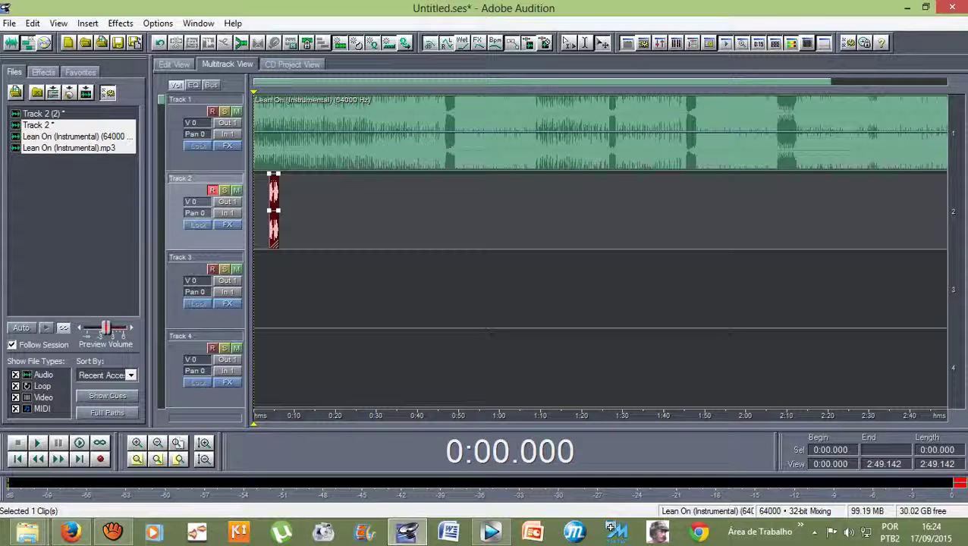
{"action": "scroll", "coordinate": [267, 194], "scroll_direction": "up", "scroll_amount": 4}
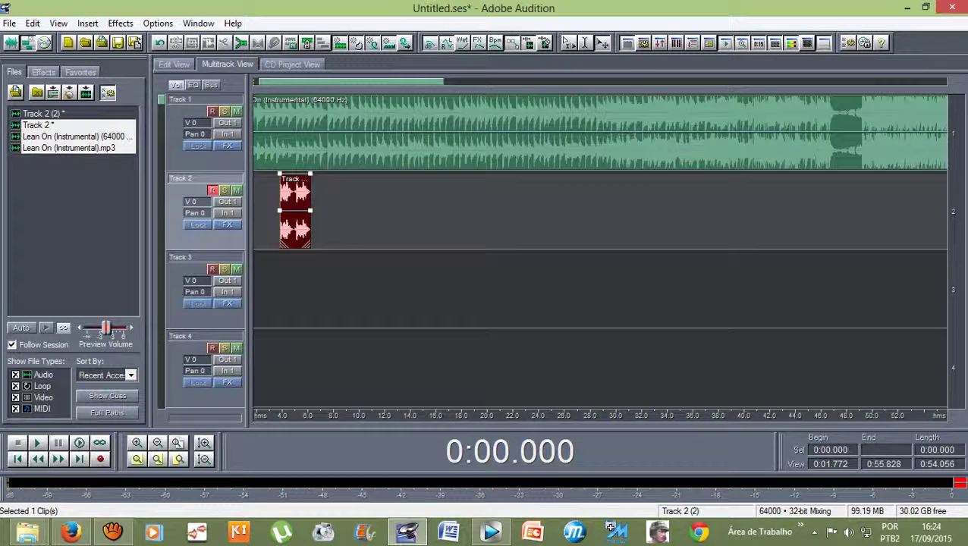
{"action": "left_click", "coordinate": [379, 213]}
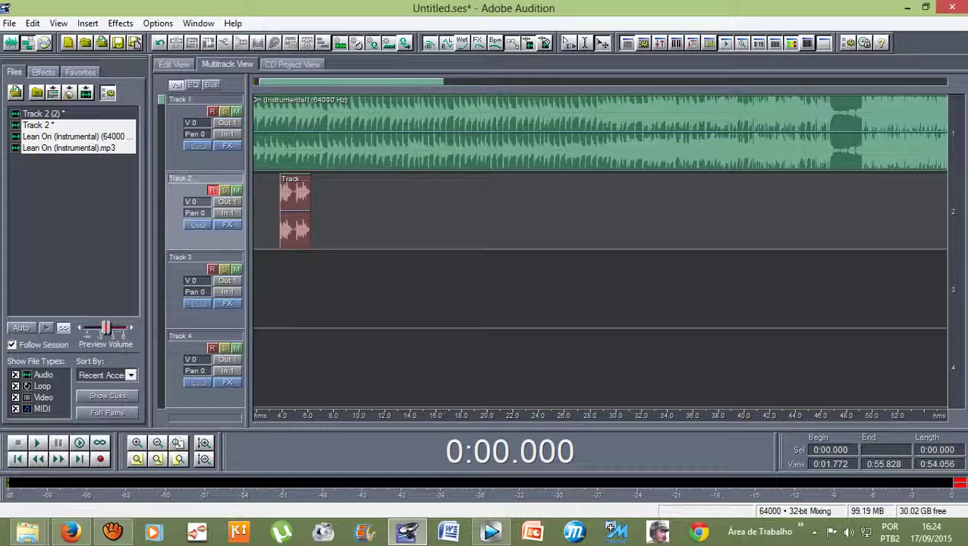
{"action": "left_click", "coordinate": [295, 212]}
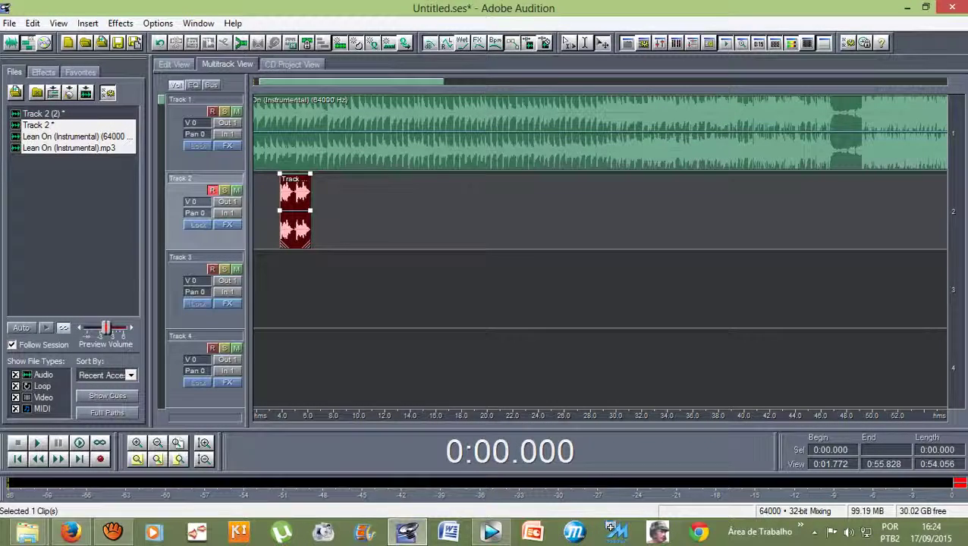
{"action": "key", "text": "minus"}
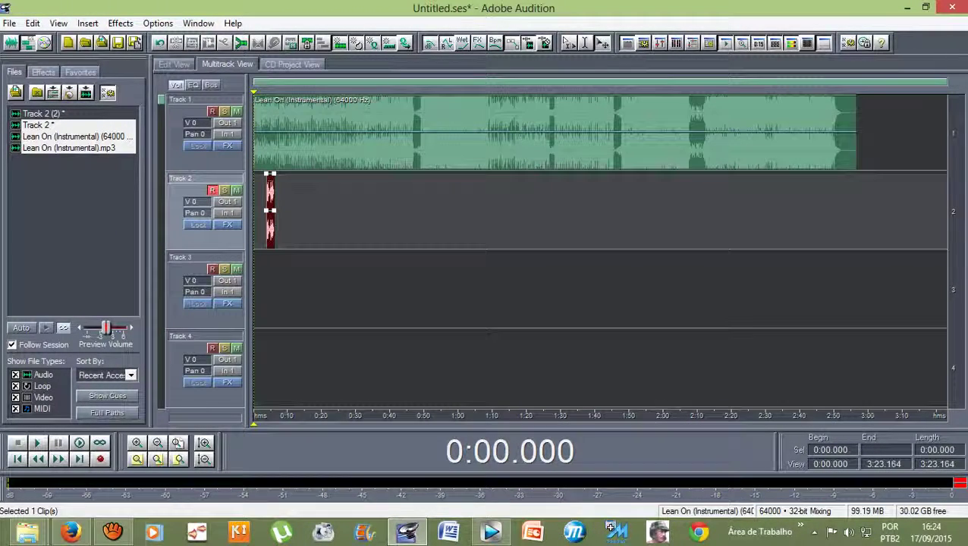
{"action": "key", "text": "alt+e"}
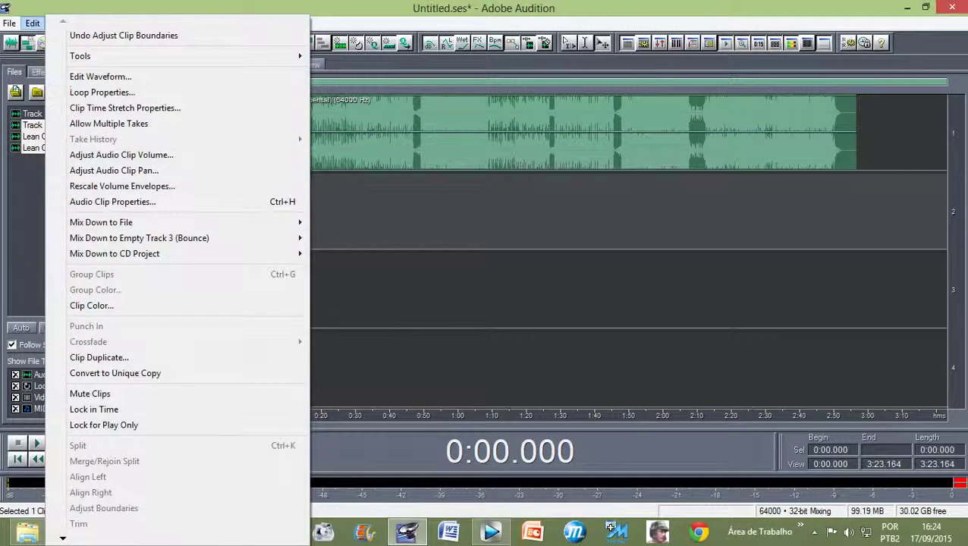
{"action": "key", "text": "Escape"}
{"action": "left_click", "coordinate": [33, 23]}
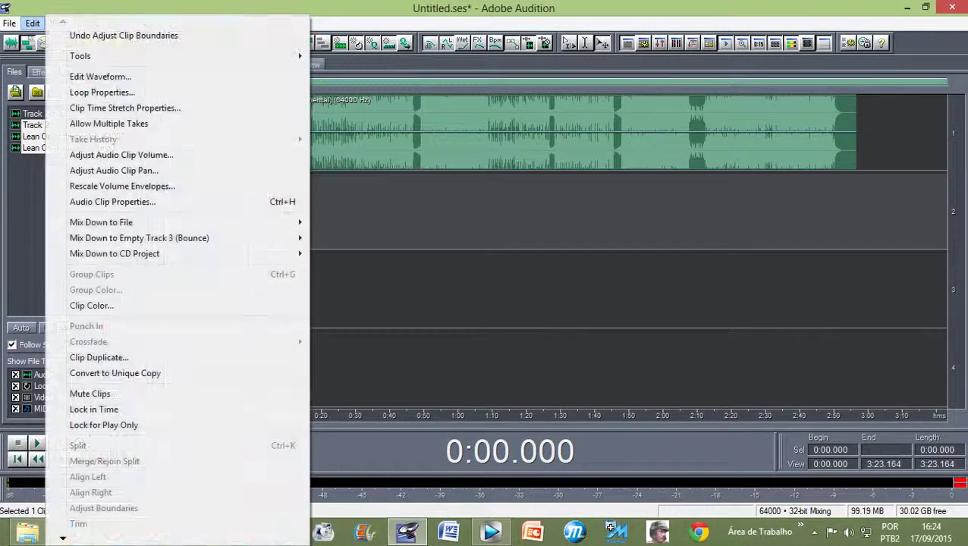
{"action": "mouse_move", "coordinate": [137, 222]}
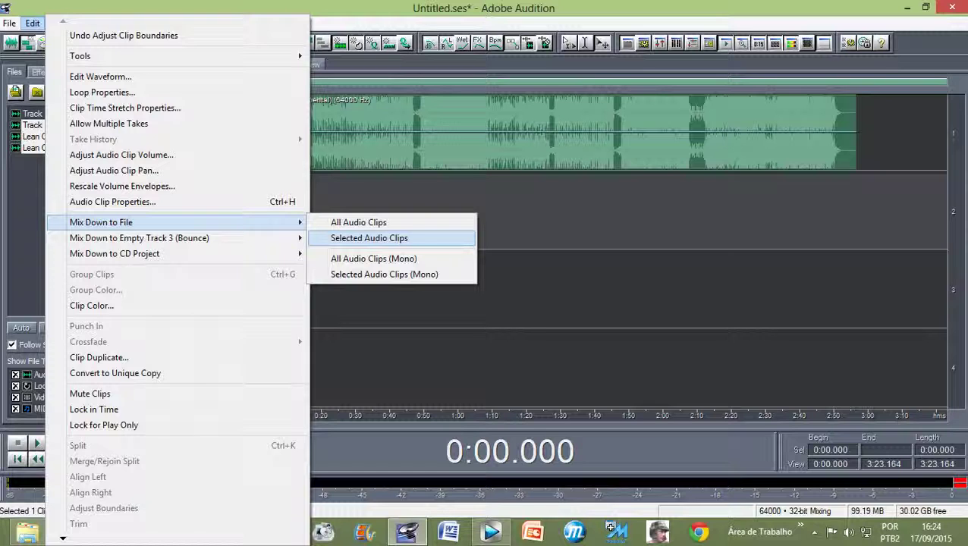
{"action": "key", "text": "Return"}
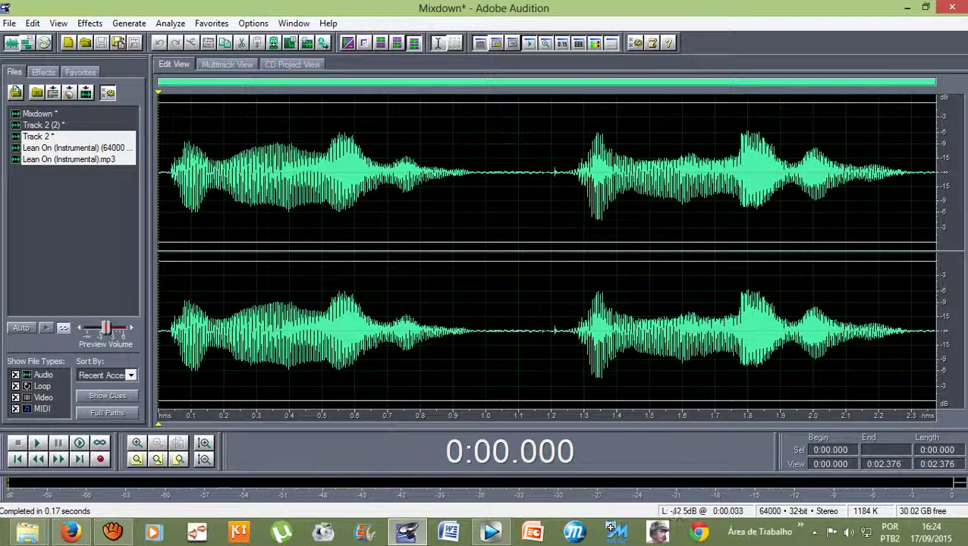
Clear the waveform selection and play the mixed-down vocal from near its beginning.
{"action": "left_click_drag", "start_coordinate": [168, 175], "coordinate": [936, 174]}
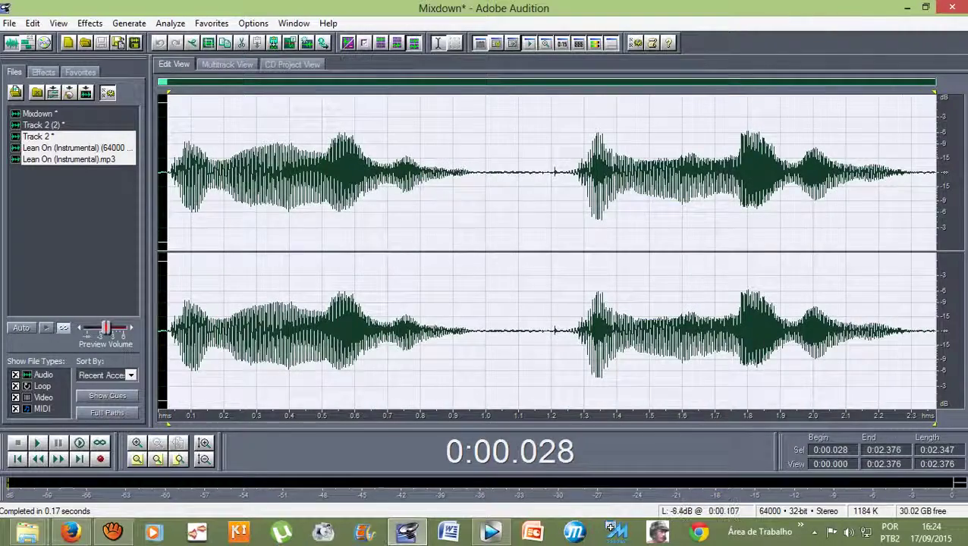
{"action": "left_click", "coordinate": [192, 175]}
{"action": "left_click", "coordinate": [163, 175]}
{"action": "key", "text": "space"}
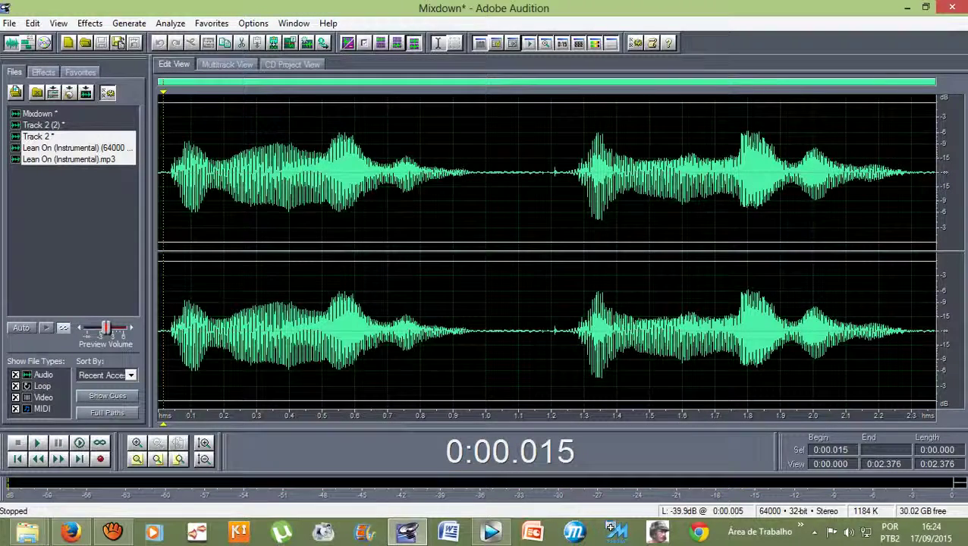
Insert the Mixdown file into the multitrack session on Track 3 at about 10.7 s.
{"action": "left_click", "coordinate": [72, 148]}
{"action": "left_click", "coordinate": [73, 186]}
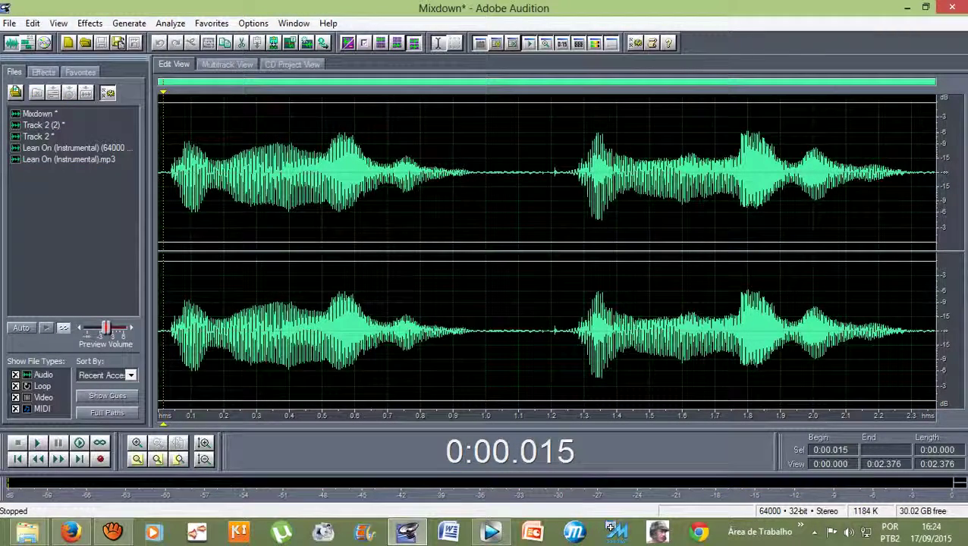
{"action": "left_click", "coordinate": [39, 114]}
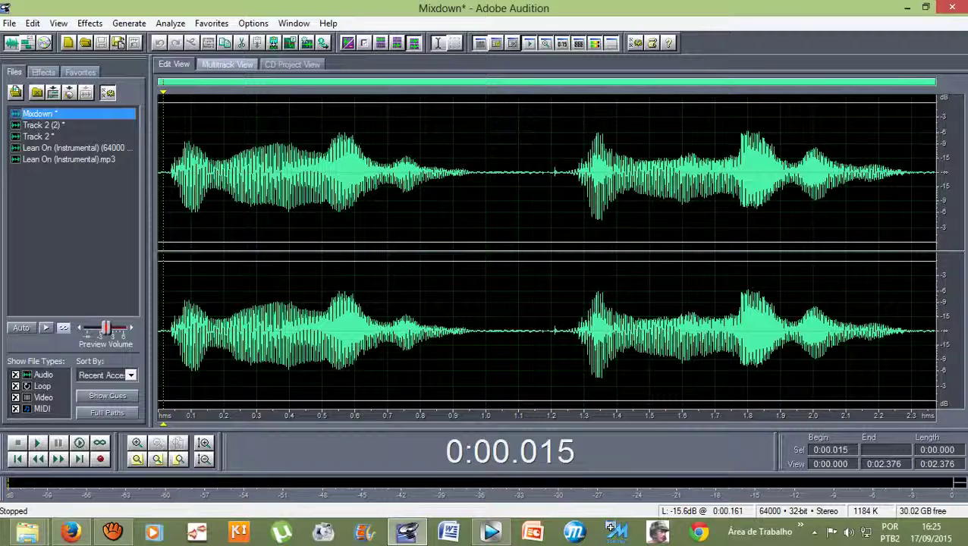
{"action": "left_click", "coordinate": [227, 64]}
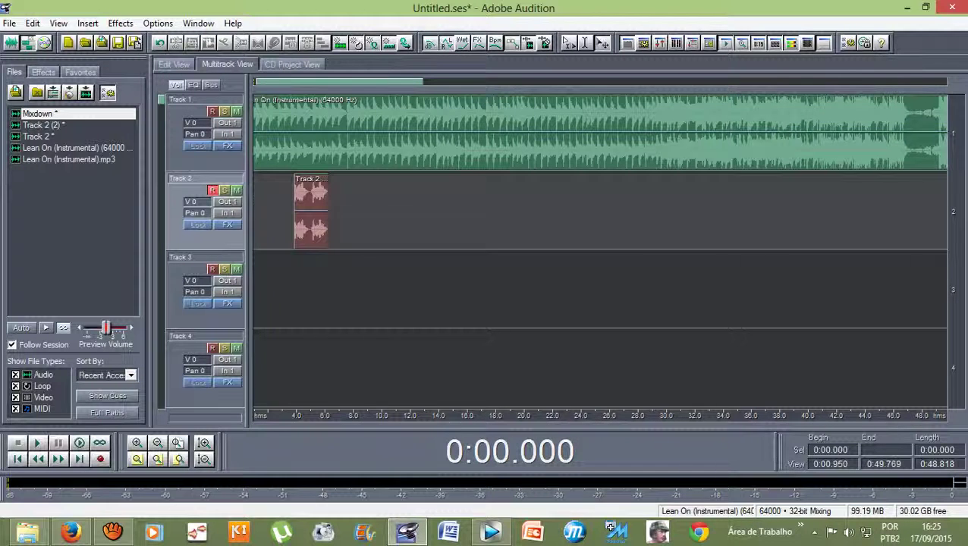
{"action": "scroll", "coordinate": [599, 133], "scroll_direction": "down", "scroll_amount": 3}
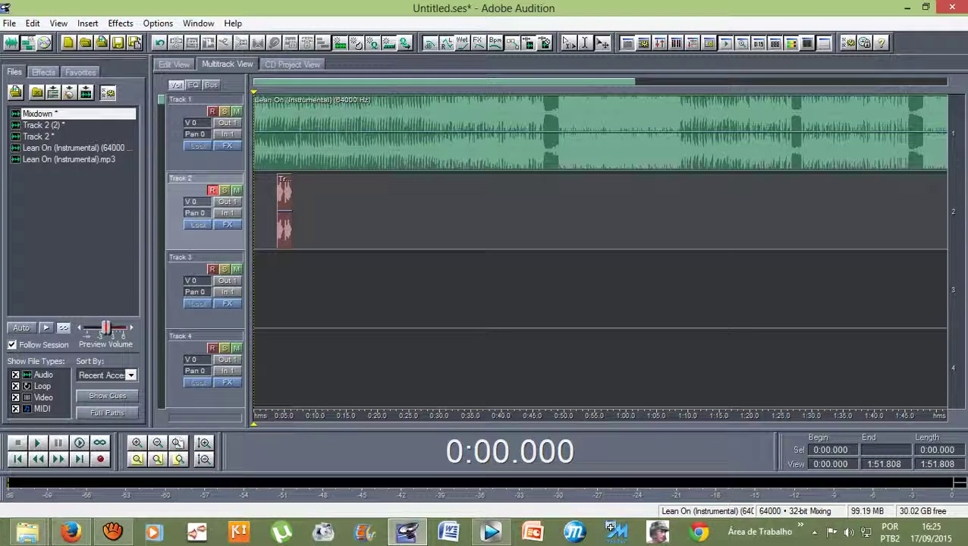
{"action": "left_click_drag", "start_coordinate": [41, 114], "coordinate": [150, 134]}
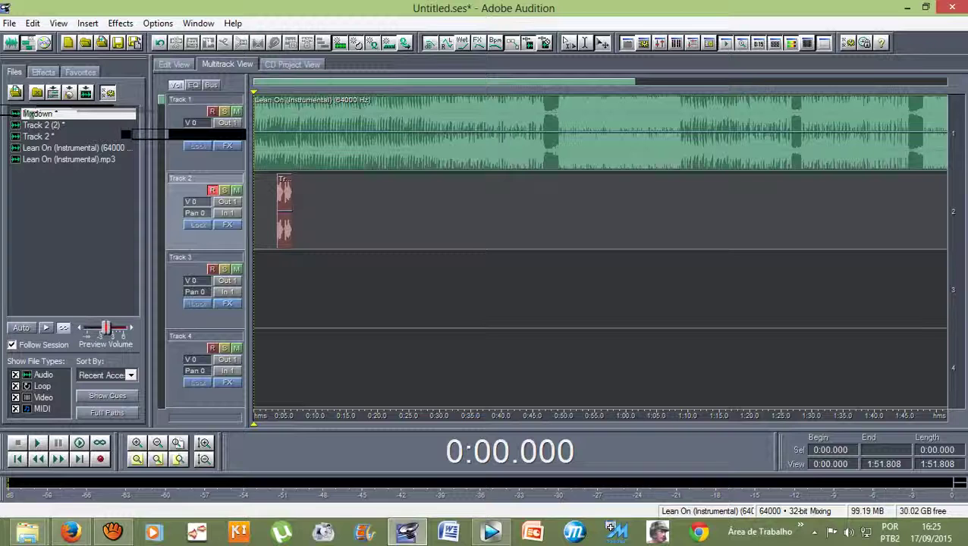
{"action": "left_click_drag", "start_coordinate": [26, 113], "coordinate": [324, 279]}
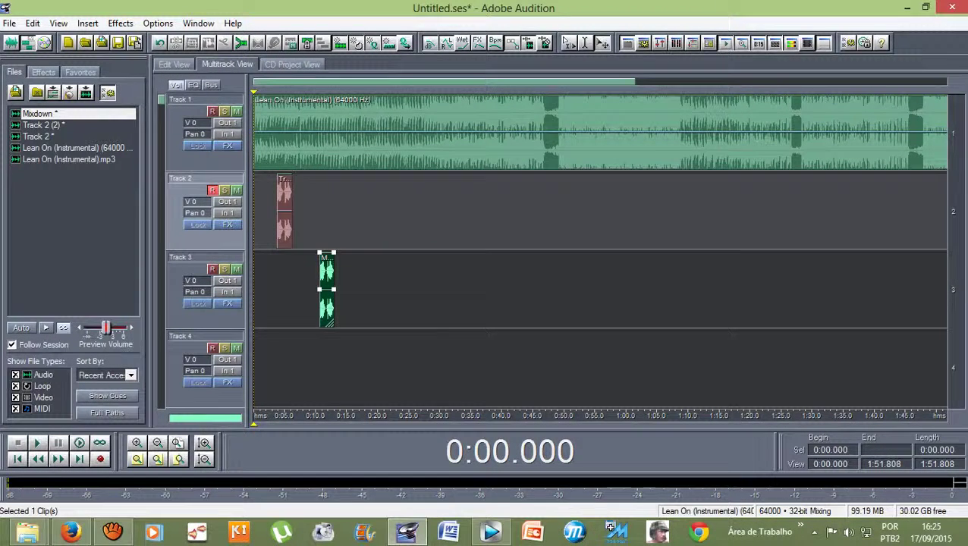
Place the playback cursor at the start of the Track 2 clip and shift the Mixdown clip on Track 3 to about 12.6 s.
{"action": "scroll", "coordinate": [327, 289], "scroll_direction": "up", "scroll_amount": 4}
{"action": "scroll", "coordinate": [327, 288], "scroll_direction": "down", "scroll_amount": 3}
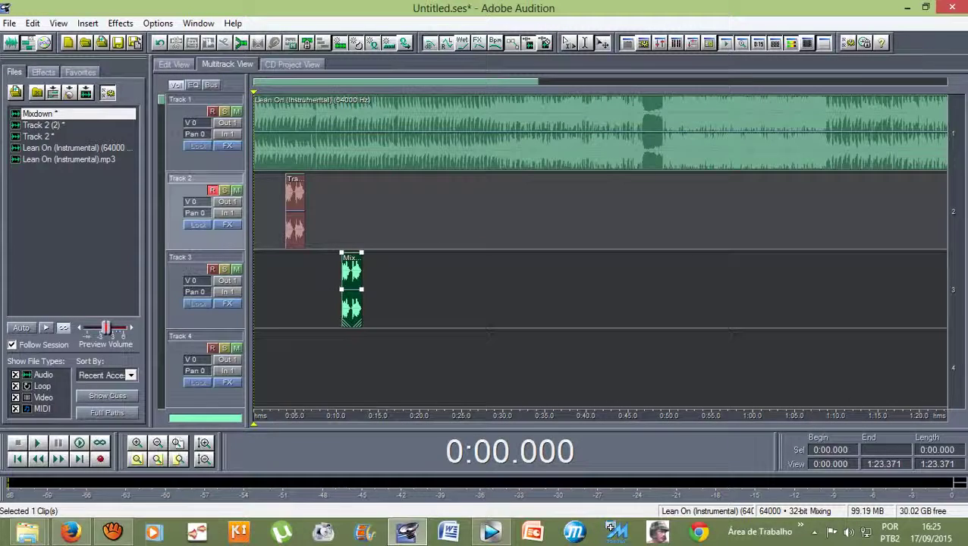
{"action": "left_click_drag", "start_coordinate": [254, 93], "coordinate": [285, 93]}
{"action": "scroll", "coordinate": [283, 93], "scroll_direction": "up", "scroll_amount": 2}
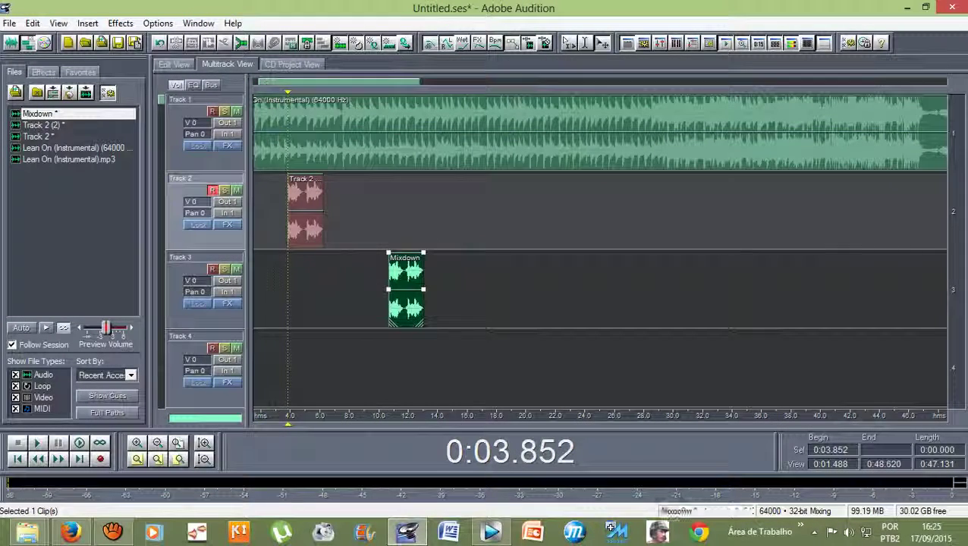
{"action": "left_click_drag", "start_coordinate": [406, 292], "coordinate": [435, 292]}
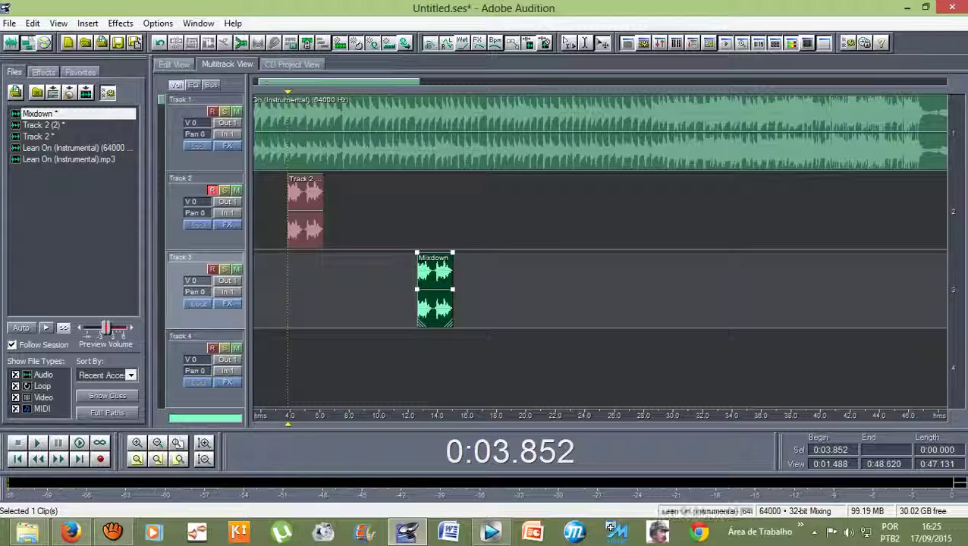
Set the playback cursor to 0:03.083, just before the Track 2 clip, and play the session from there.
{"action": "left_click_drag", "start_coordinate": [288, 93], "coordinate": [276, 93]}
{"action": "scroll", "coordinate": [277, 95], "scroll_direction": "up", "scroll_amount": 1}
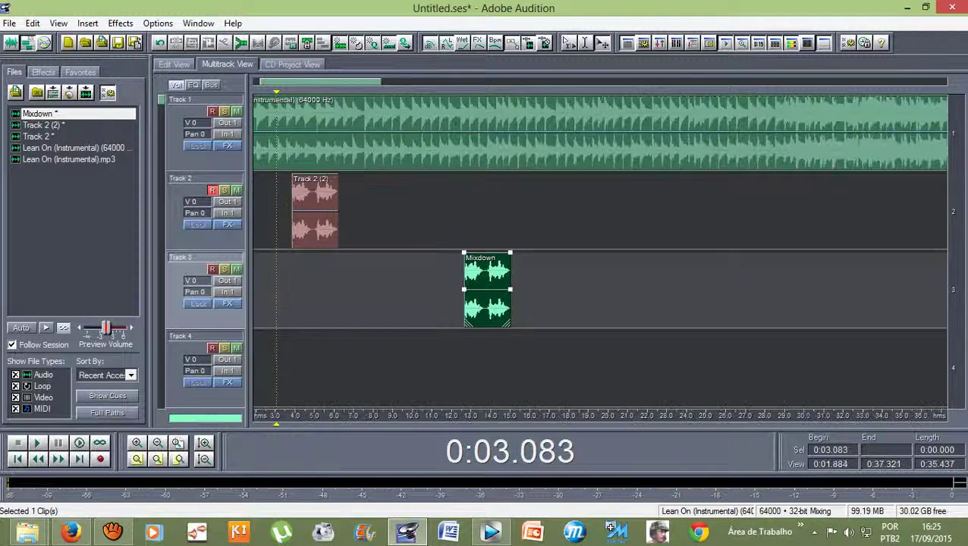
{"action": "key", "text": "space"}
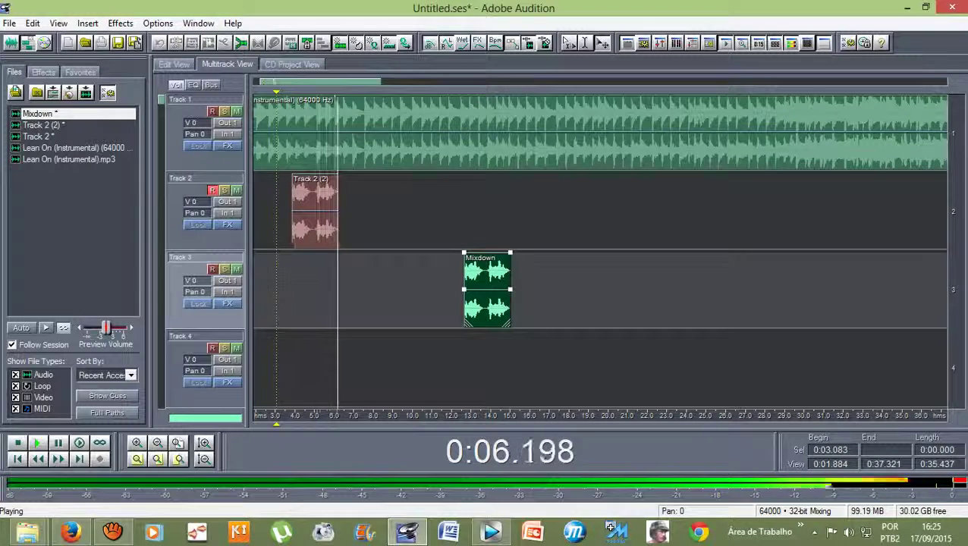
Move the Mixdown clip onto Track 2 directly after the trimmed vocal, at about 6.4 s, and play both clips.
{"action": "left_click_drag", "start_coordinate": [474, 289], "coordinate": [365, 211]}
{"action": "scroll", "coordinate": [347, 144], "scroll_direction": "up", "scroll_amount": 2}
{"action": "scroll", "coordinate": [336, 174], "scroll_direction": "up", "scroll_amount": 7}
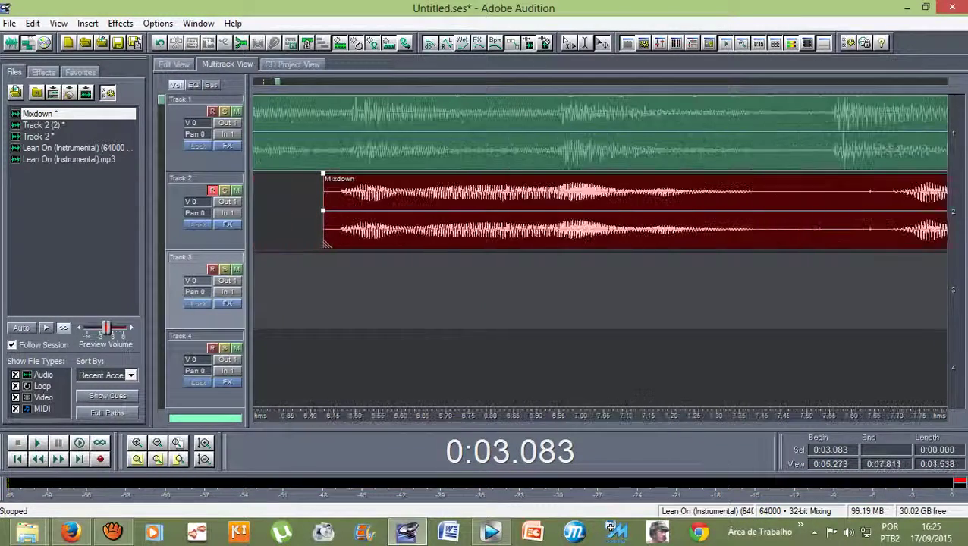
{"action": "scroll", "coordinate": [357, 210], "scroll_direction": "down", "scroll_amount": 6}
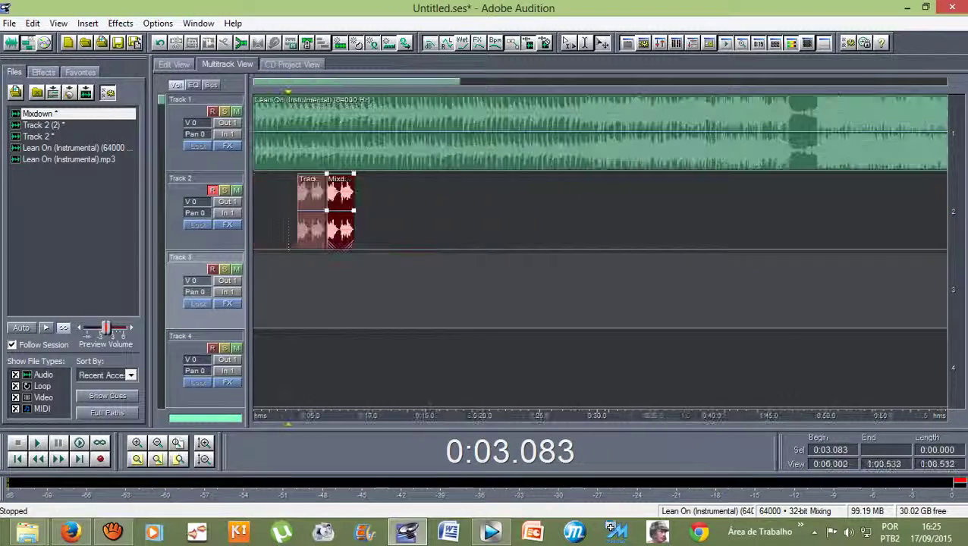
{"action": "key", "text": "space"}
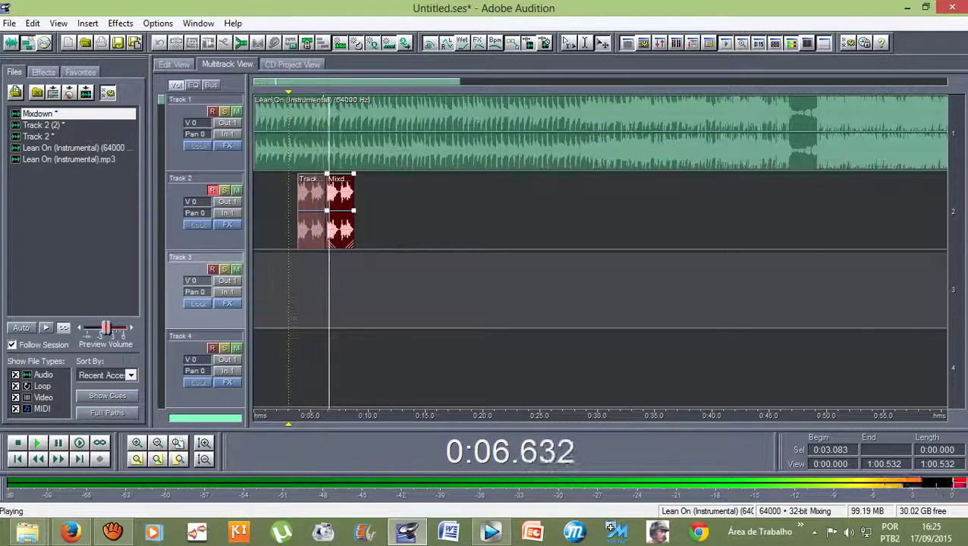
Shift the Mixdown clip on Track 2 earlier to about 6.0 s and play both vocal clips from 0:03.083.
{"action": "scroll", "coordinate": [356, 210], "scroll_direction": "up", "scroll_amount": 2}
{"action": "key", "text": "space"}
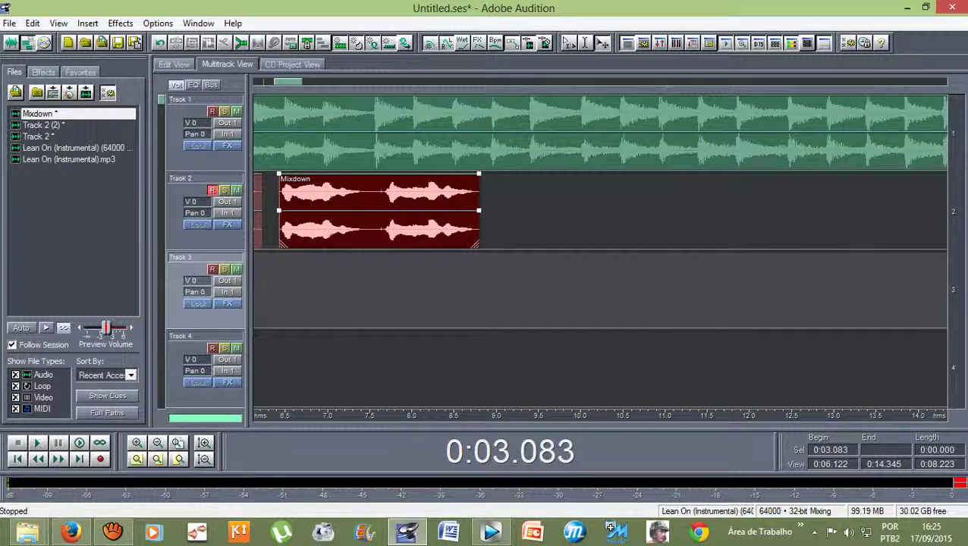
{"action": "scroll", "coordinate": [378, 209], "scroll_direction": "up", "scroll_amount": 2}
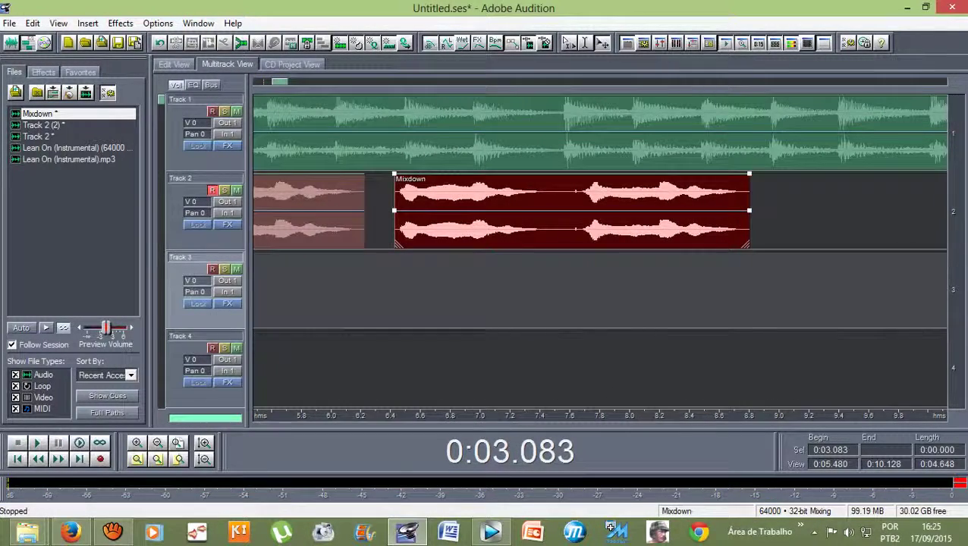
{"action": "scroll", "coordinate": [378, 210], "scroll_direction": "down", "scroll_amount": 3}
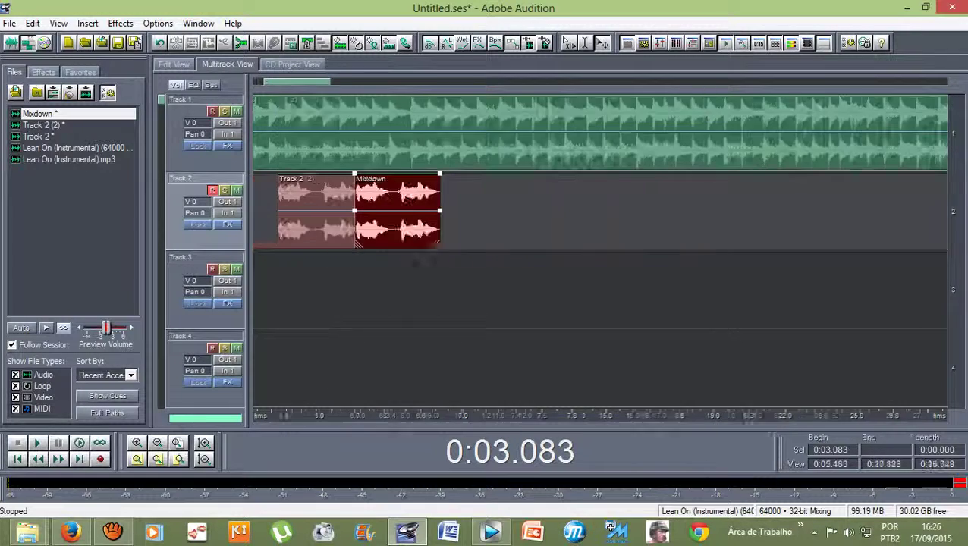
{"action": "scroll", "coordinate": [378, 209], "scroll_direction": "down", "scroll_amount": 5}
{"action": "key", "text": "space"}
{"action": "scroll", "coordinate": [288, 211], "scroll_direction": "up", "scroll_amount": 4}
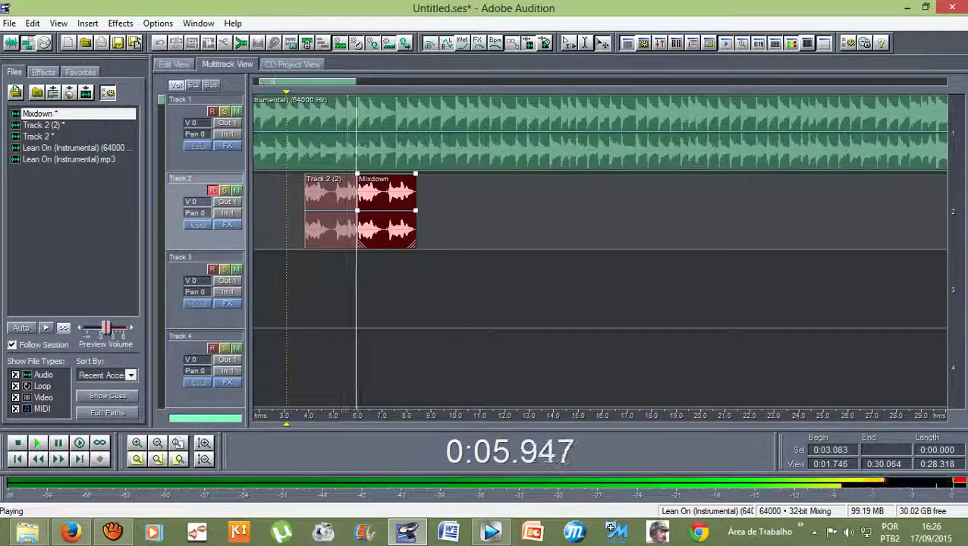
{"action": "key", "text": "space"}
Move the Mixdown clip on Track 2 to about 6.3 s, just after the first vocal clip, and play the passage.
{"action": "scroll", "coordinate": [345, 210], "scroll_direction": "up", "scroll_amount": 5}
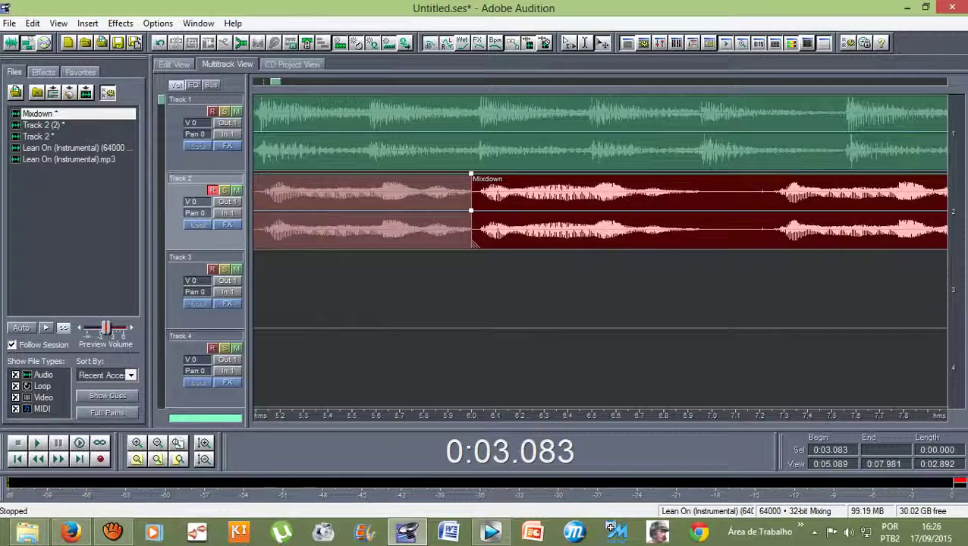
{"action": "left_click_drag", "start_coordinate": [546, 213], "coordinate": [620, 212]}
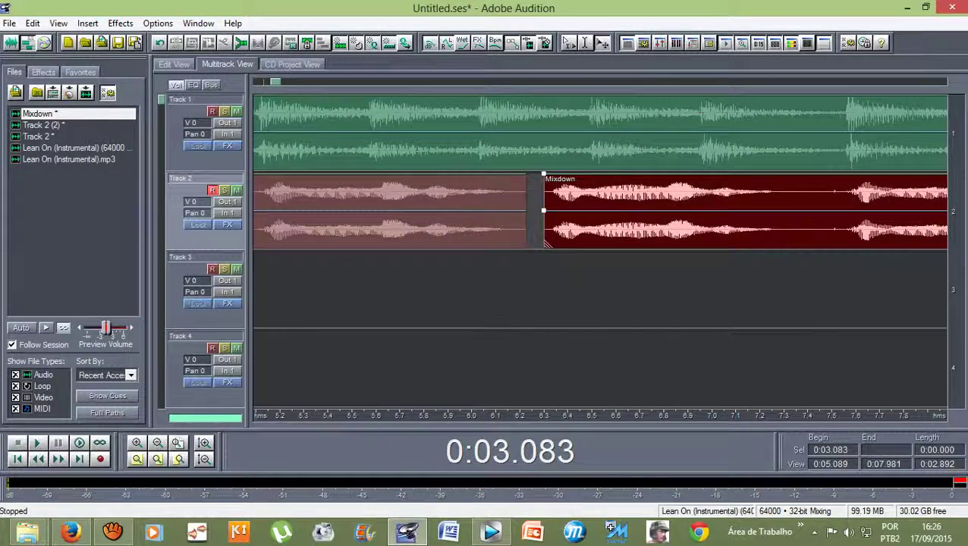
{"action": "key", "text": "space"}
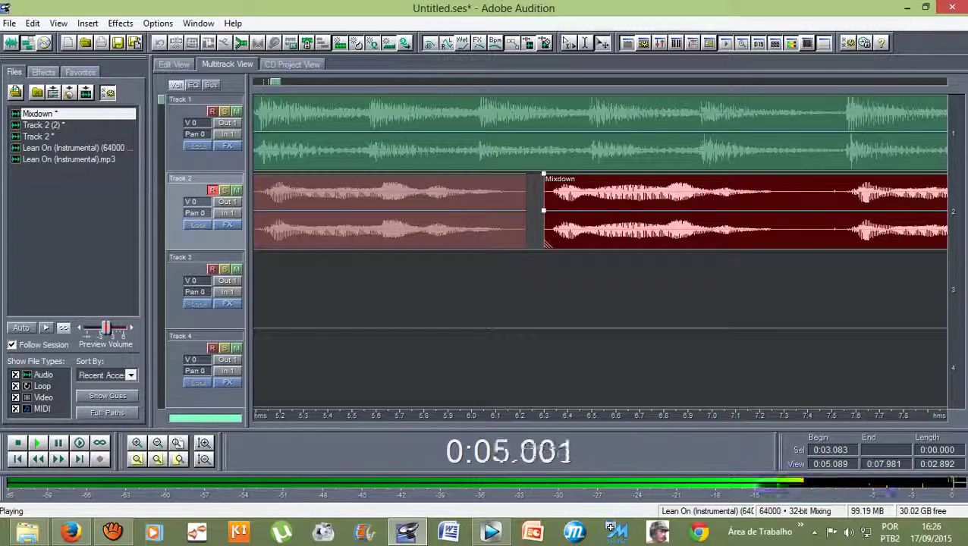
{"action": "scroll", "coordinate": [599, 250], "scroll_direction": "down", "scroll_amount": 6}
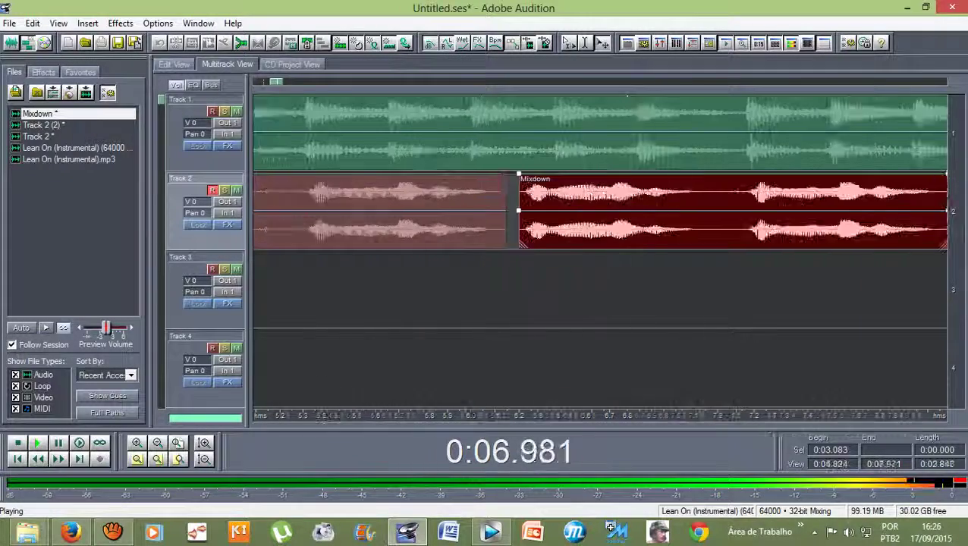
{"action": "key", "text": "space"}
Examine the join between the two vocal clips on Track 2 up close and play the session across it.
{"action": "scroll", "coordinate": [391, 250], "scroll_direction": "up", "scroll_amount": 12}
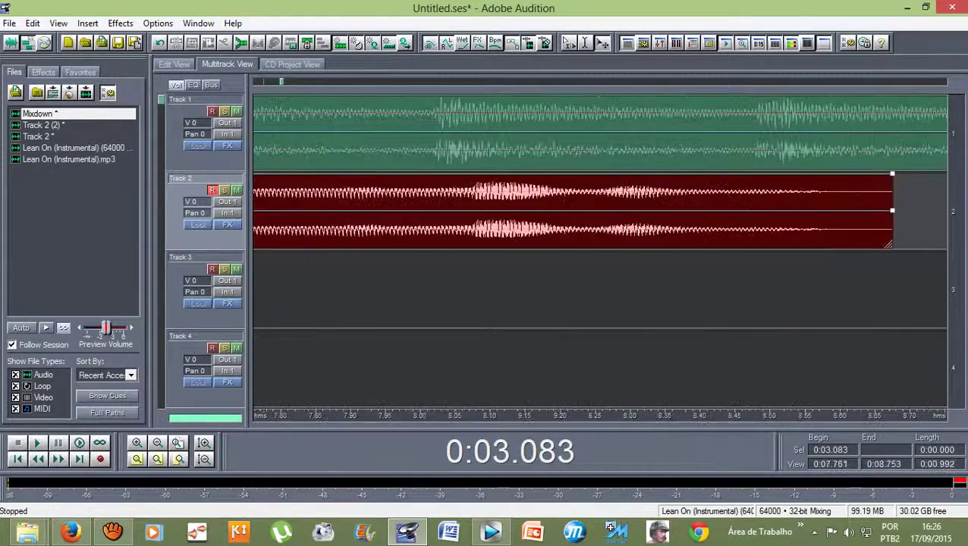
{"action": "scroll", "coordinate": [599, 251], "scroll_direction": "down", "scroll_amount": 12}
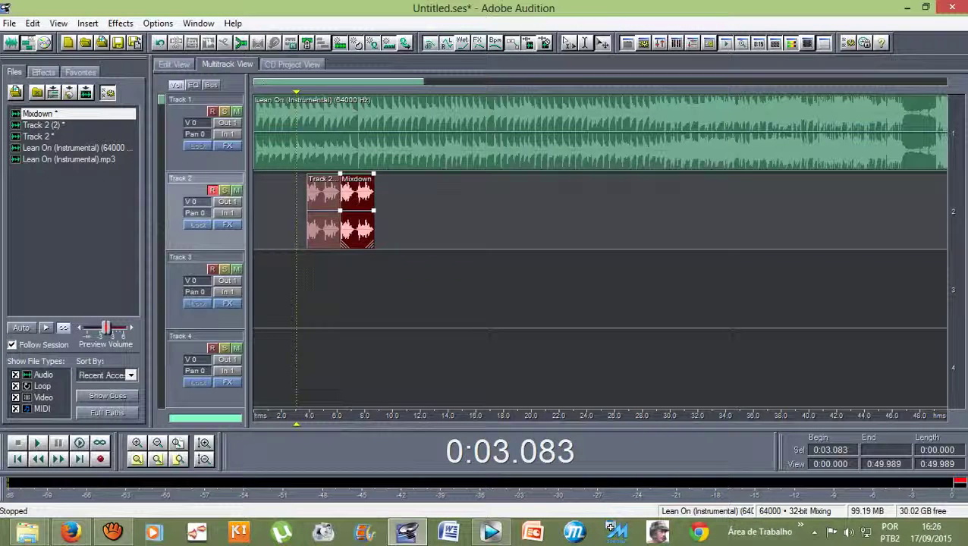
{"action": "scroll", "coordinate": [318, 213], "scroll_direction": "up", "scroll_amount": 7}
{"action": "scroll", "coordinate": [317, 212], "scroll_direction": "down", "scroll_amount": 12}
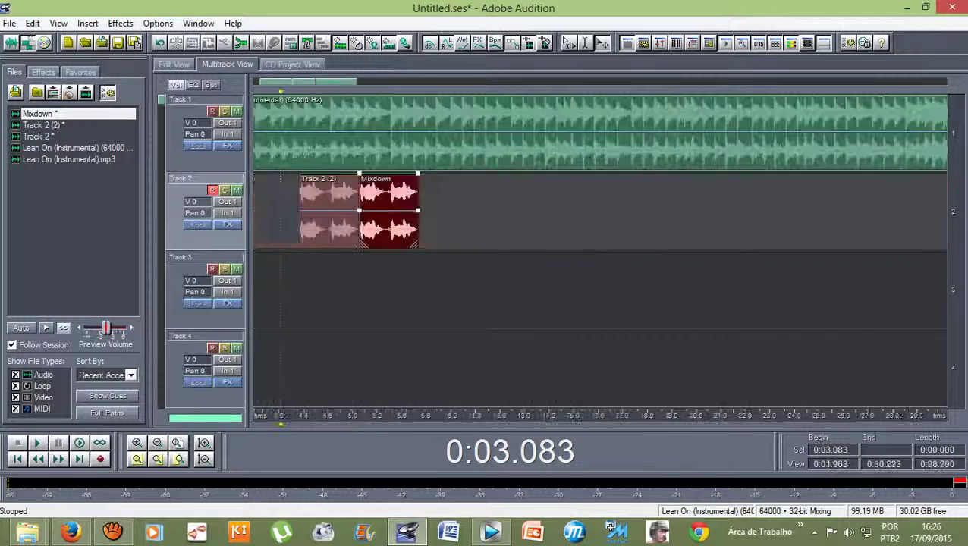
{"action": "scroll", "coordinate": [317, 213], "scroll_direction": "up", "scroll_amount": 8}
{"action": "scroll", "coordinate": [599, 251], "scroll_direction": "down", "scroll_amount": 8}
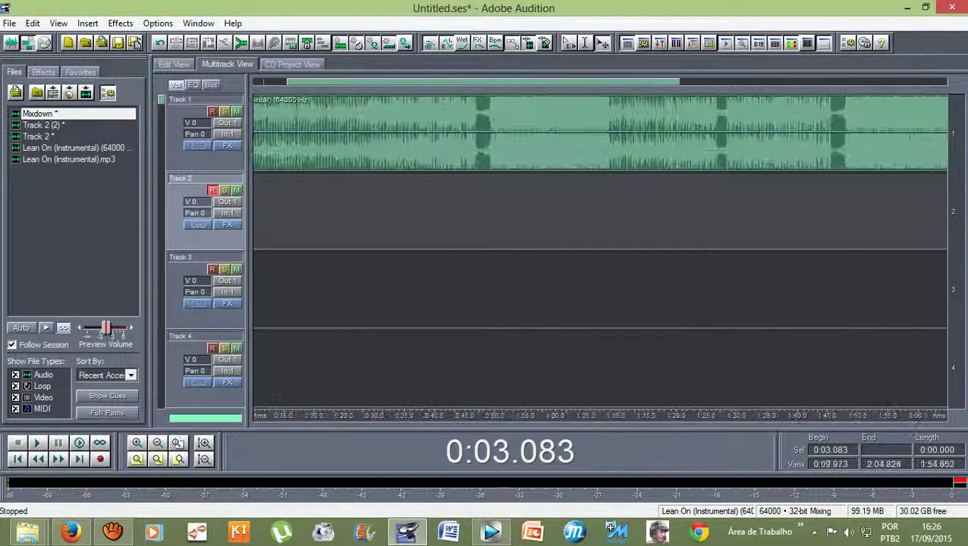
{"action": "scroll", "coordinate": [600, 250], "scroll_direction": "up", "scroll_amount": 6}
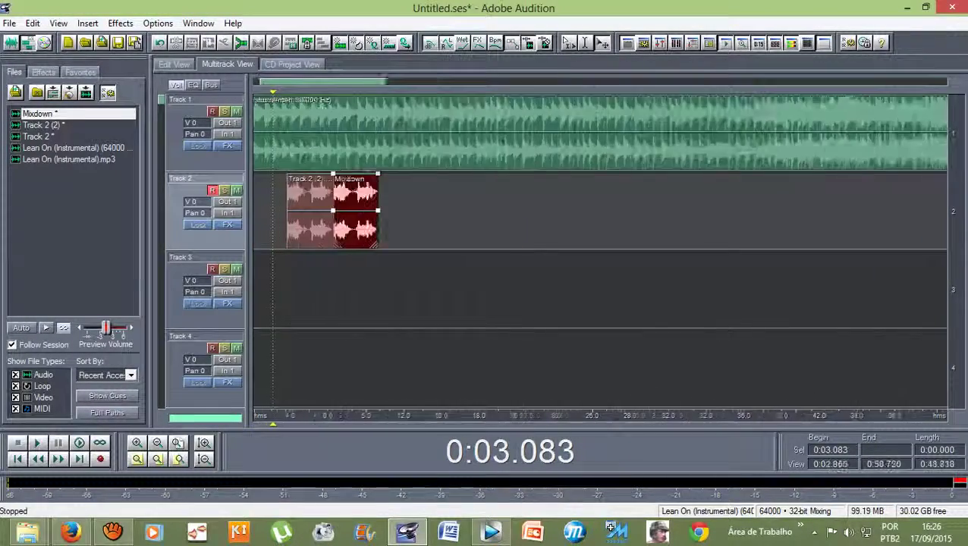
{"action": "scroll", "coordinate": [522, 212], "scroll_direction": "up", "scroll_amount": 7}
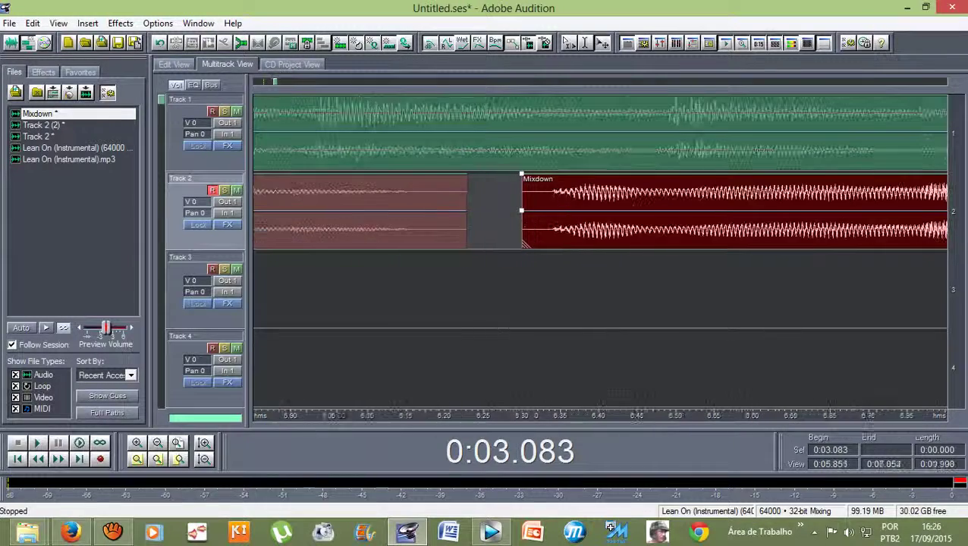
{"action": "scroll", "coordinate": [522, 212], "scroll_direction": "up", "scroll_amount": 3}
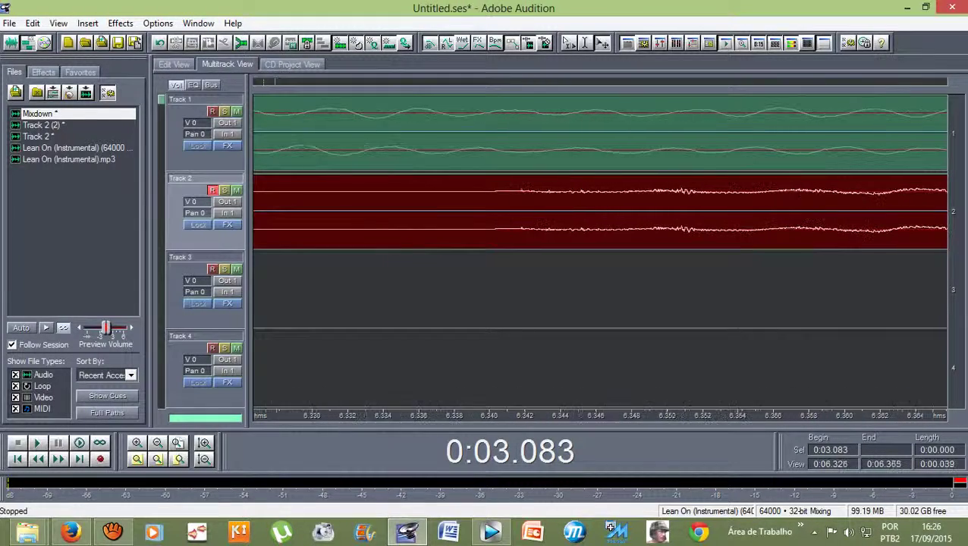
{"action": "left_click_drag", "start_coordinate": [521, 212], "coordinate": [501, 212]}
{"action": "scroll", "coordinate": [521, 213], "scroll_direction": "down", "scroll_amount": 12}
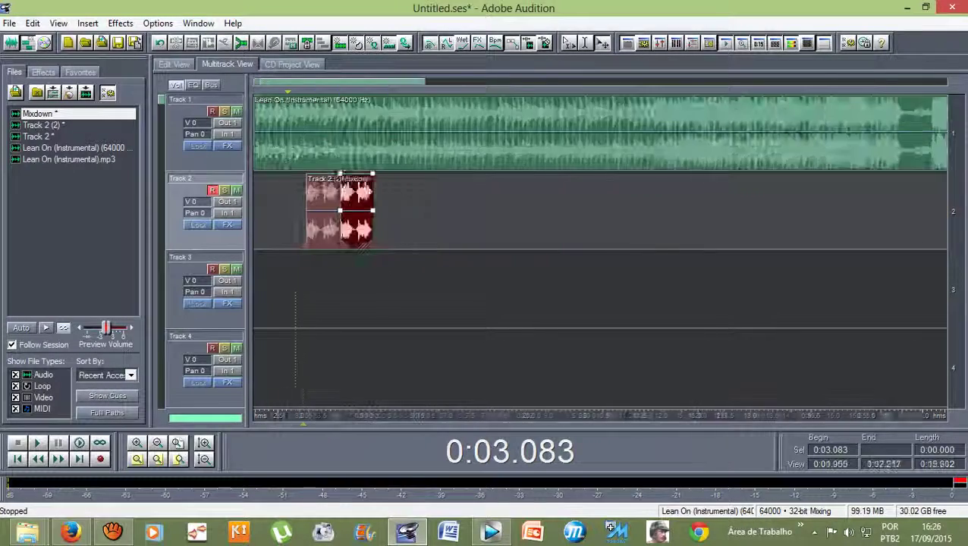
{"action": "key", "text": "space"}
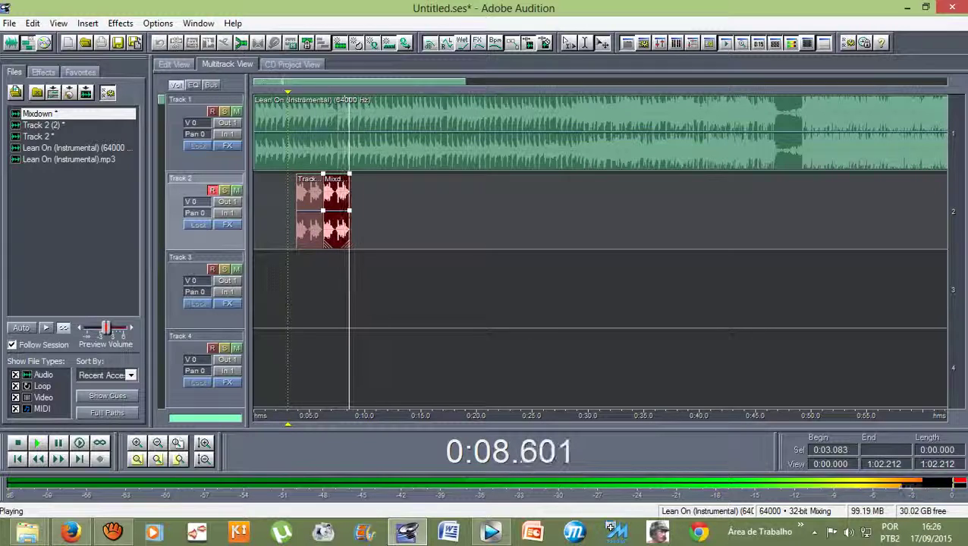
{"action": "key", "text": "space"}
Place the playback cursor at 0:06.298, the Mixdown clip's start, and move that clip down to Track 3 aligned with the cursor.
{"action": "scroll", "coordinate": [289, 213], "scroll_direction": "up", "scroll_amount": 5}
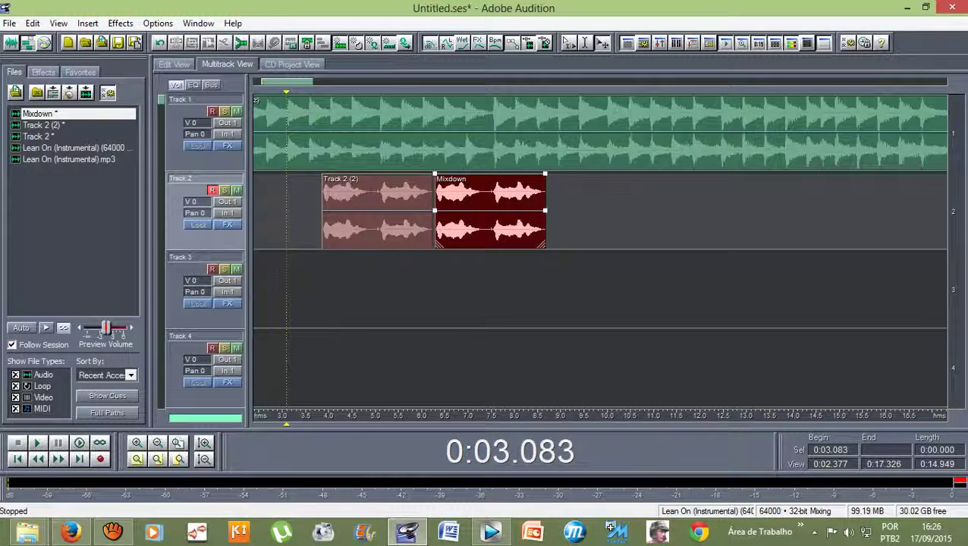
{"action": "left_click_drag", "start_coordinate": [439, 93], "coordinate": [435, 92]}
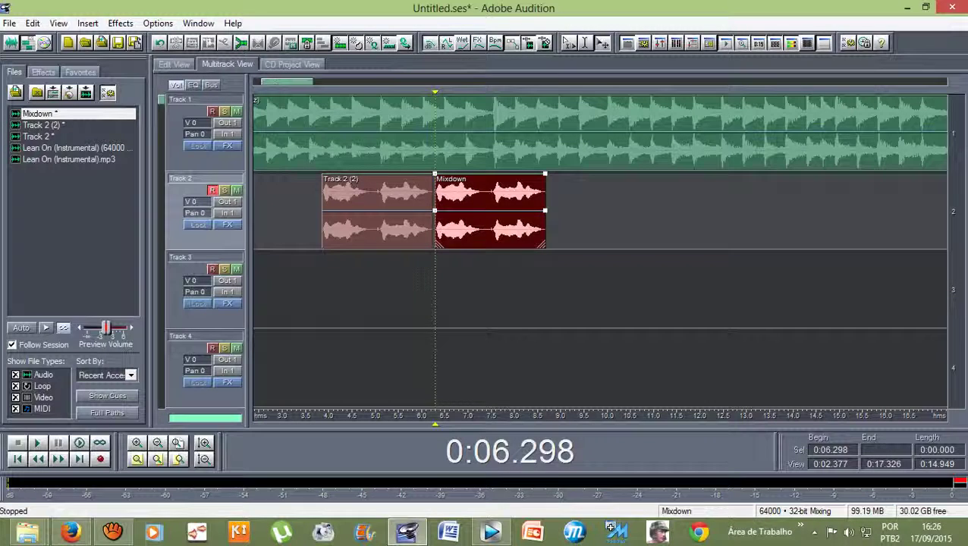
{"action": "left_click_drag", "start_coordinate": [490, 212], "coordinate": [493, 292]}
{"action": "left_click_drag", "start_coordinate": [440, 307], "coordinate": [435, 306]}
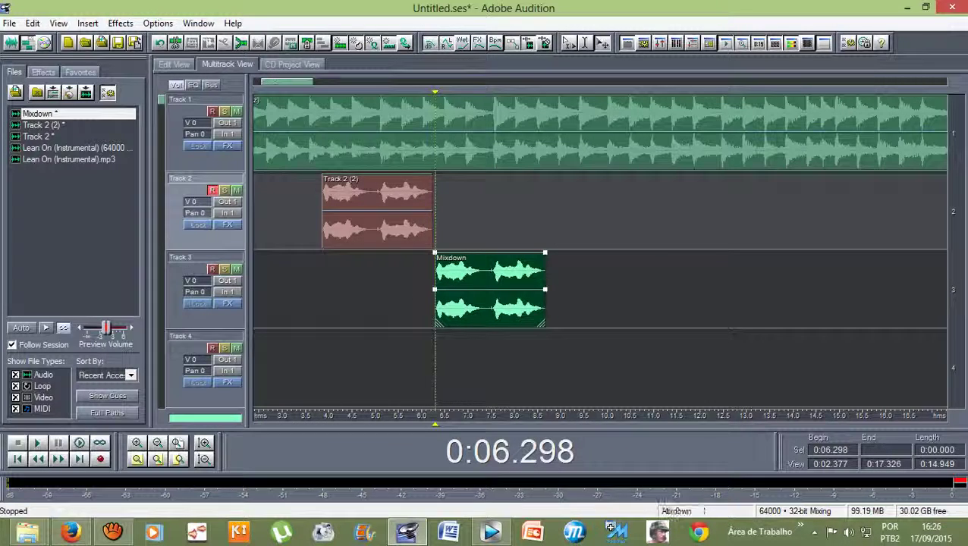
Set the playback cursor to 0:03.207, just before the Track 2 vocal, and play the session across both clips.
{"action": "scroll", "coordinate": [455, 137], "scroll_direction": "down", "scroll_amount": 4}
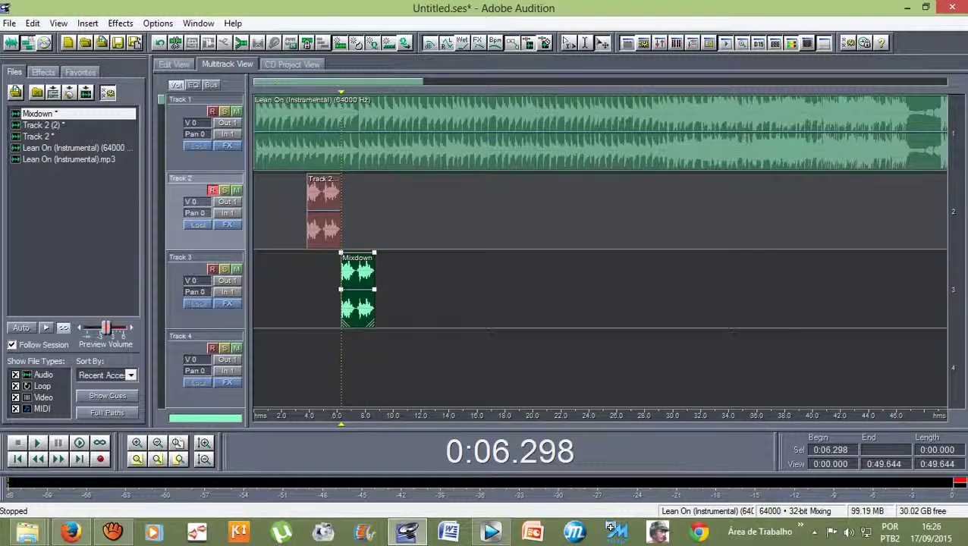
{"action": "left_click_drag", "start_coordinate": [301, 91], "coordinate": [298, 92]}
{"action": "key", "text": "space"}
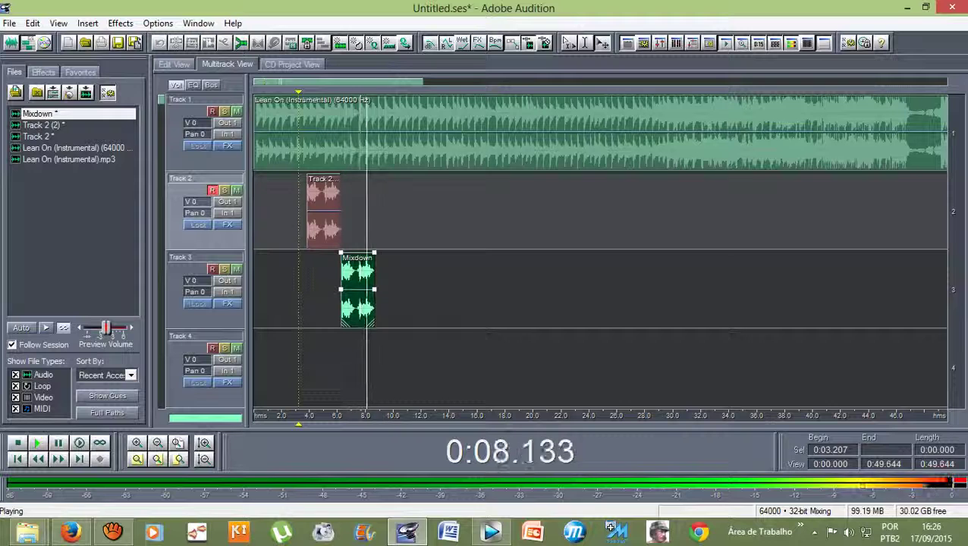
{"action": "key", "text": "space"}
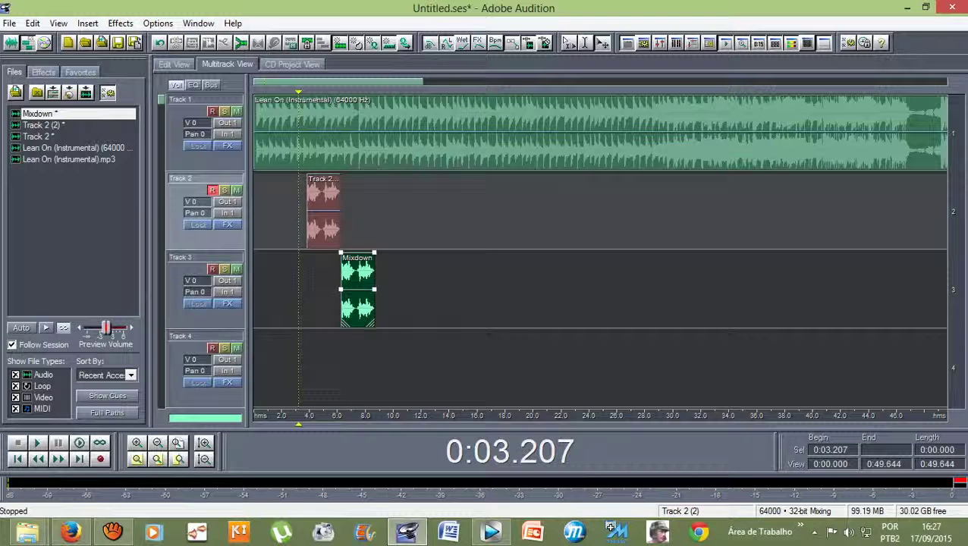
Extend the end of the vocal clip on Track 2 to about 13.3 s to restore the rest of the recording.
{"action": "left_click", "coordinate": [323, 211]}
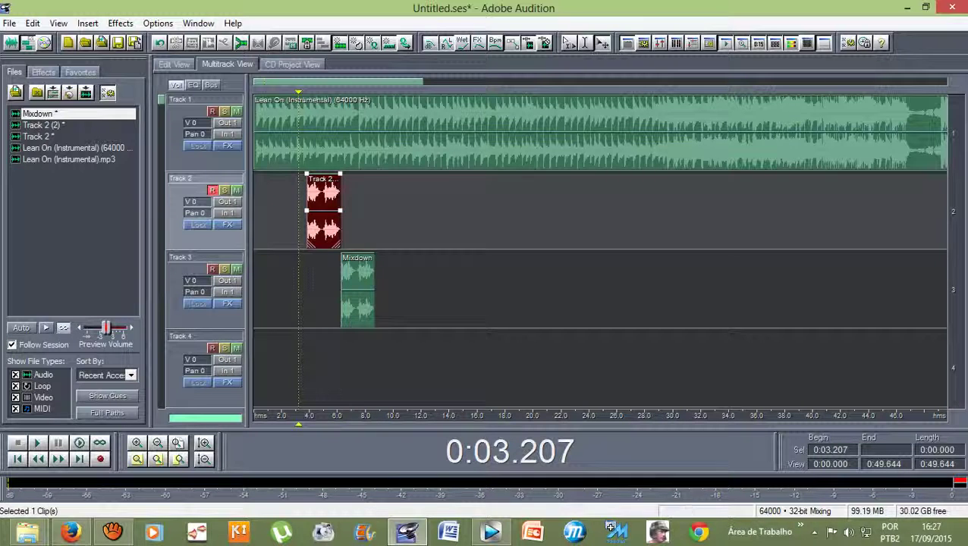
{"action": "left_click_drag", "start_coordinate": [341, 213], "coordinate": [441, 212]}
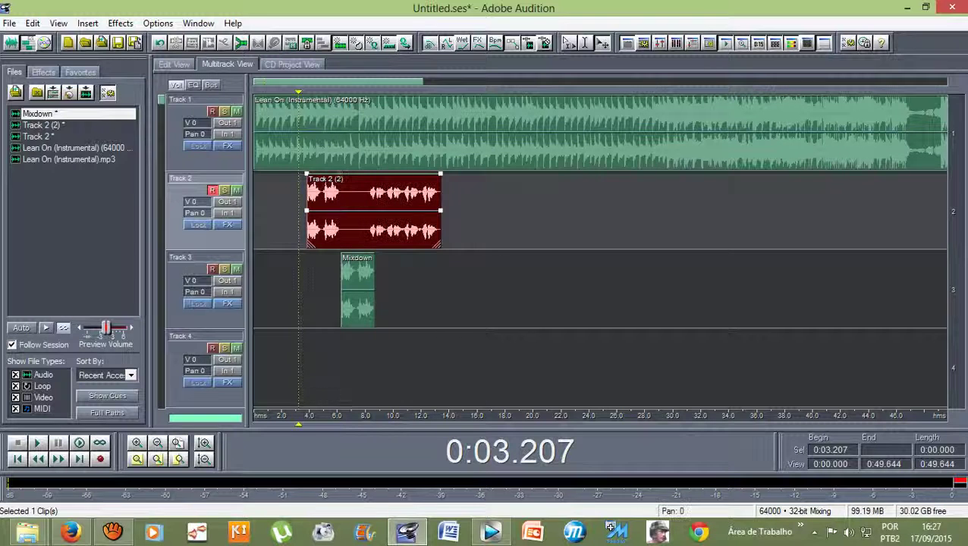
{"action": "mouse_move", "coordinate": [441, 212]}
{"action": "left_mouse_down"}
{"action": "mouse_move", "coordinate": [354, 212]}
{"action": "mouse_move", "coordinate": [440, 212]}
{"action": "left_mouse_up"}
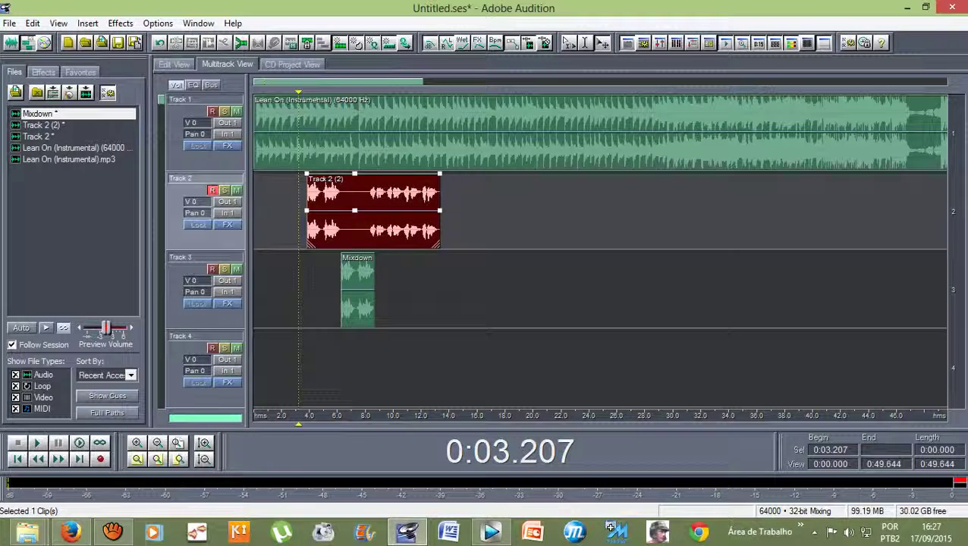
Trim the end of the Lean On instrumental clip on Track 1 to about 13.8 s, slightly past the vocal's end.
{"action": "scroll", "coordinate": [372, 216], "scroll_direction": "down", "scroll_amount": 2}
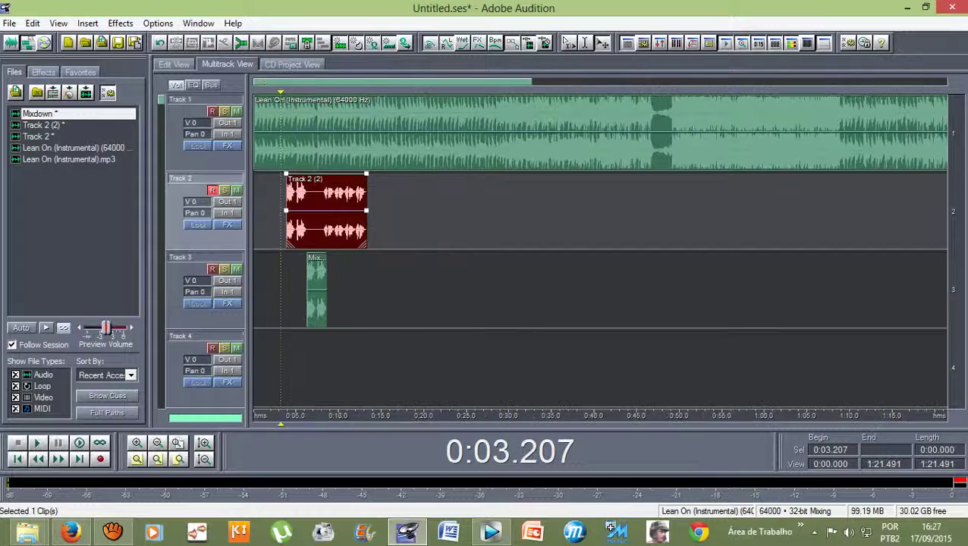
{"action": "scroll", "coordinate": [485, 137], "scroll_direction": "down", "scroll_amount": 2}
{"action": "left_click", "coordinate": [485, 134]}
{"action": "scroll", "coordinate": [486, 133], "scroll_direction": "down", "scroll_amount": 1}
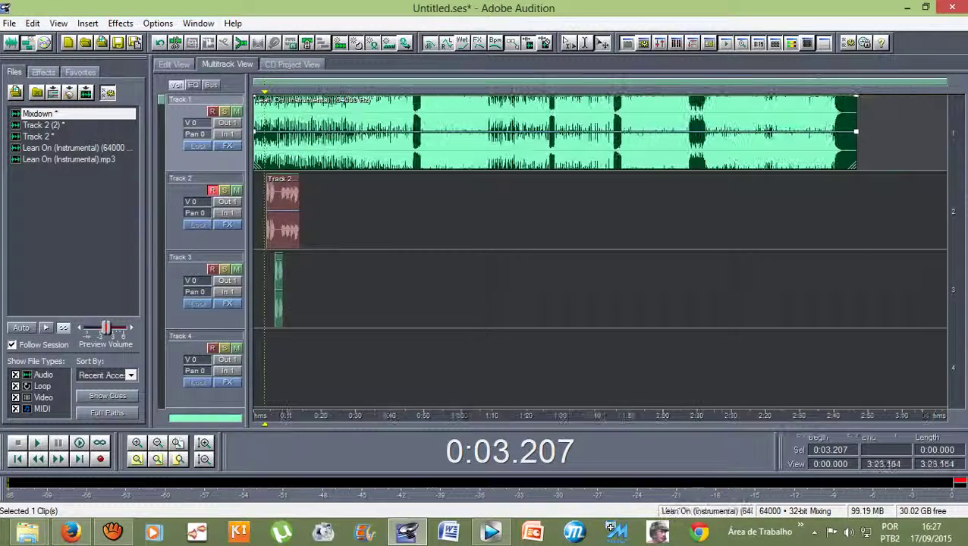
{"action": "left_click_drag", "start_coordinate": [856, 118], "coordinate": [306, 118]}
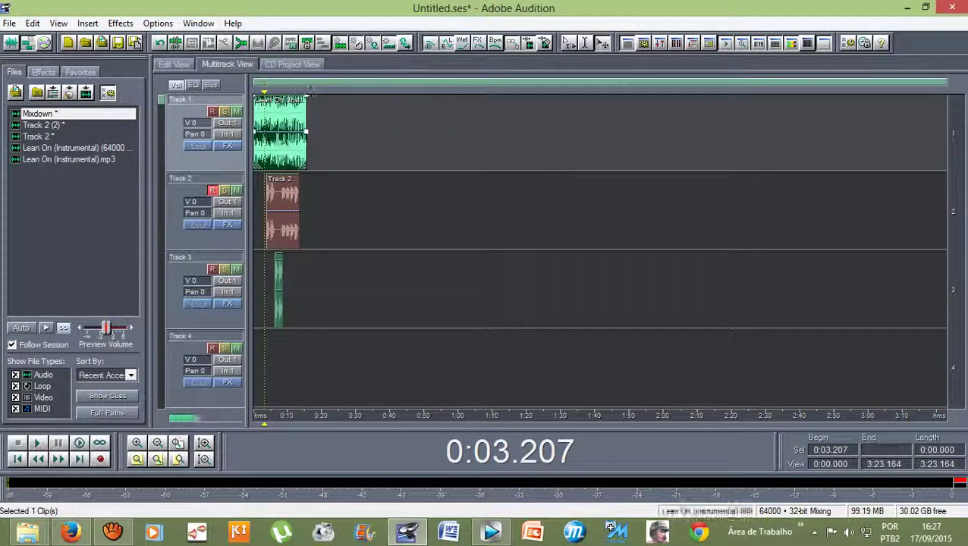
{"action": "scroll", "coordinate": [284, 113], "scroll_direction": "up", "scroll_amount": 6}
{"action": "key", "text": "equal"}
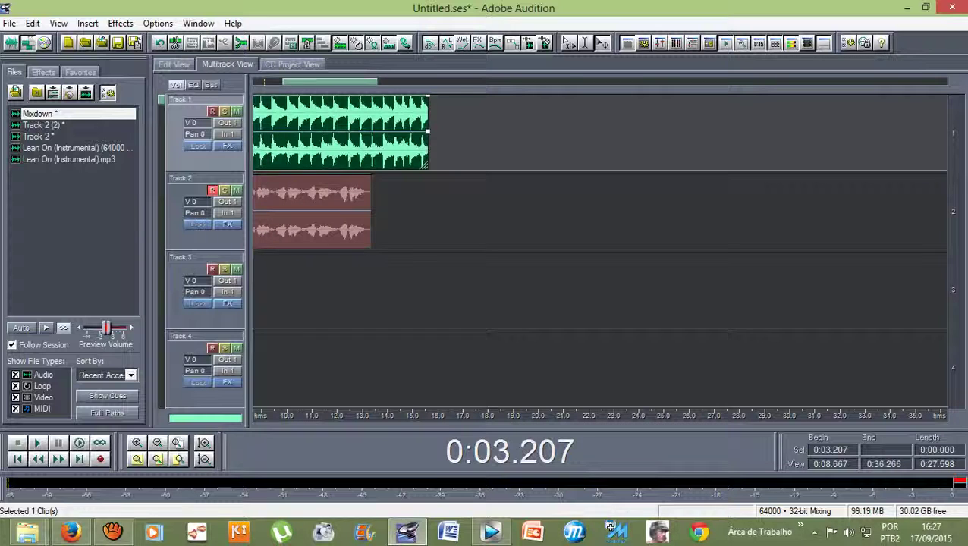
{"action": "left_click_drag", "start_coordinate": [427, 131], "coordinate": [379, 131]}
{"action": "key", "text": "minus"}
{"action": "key", "text": "minus"}
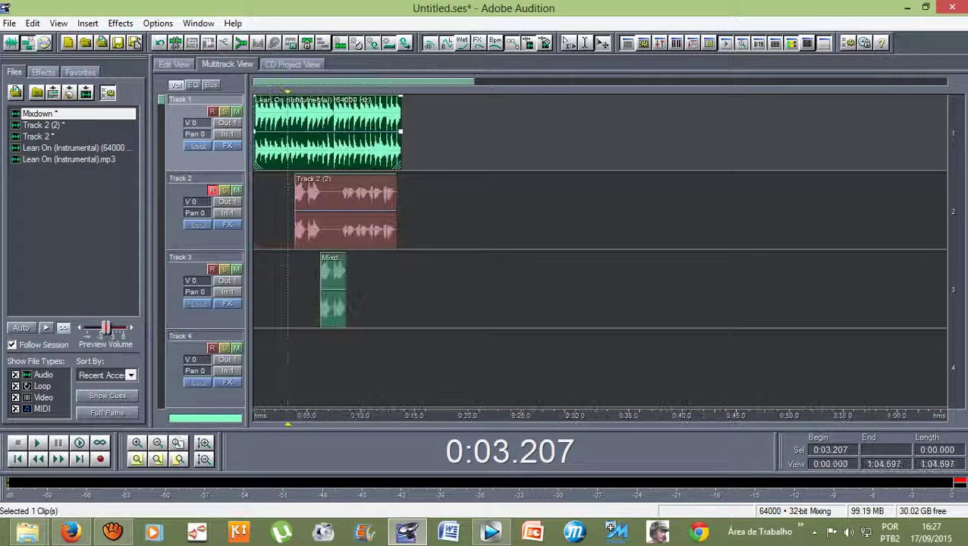
{"action": "scroll", "coordinate": [258, 131], "scroll_direction": "down", "scroll_amount": 2}
{"action": "scroll", "coordinate": [258, 130], "scroll_direction": "up", "scroll_amount": 5}
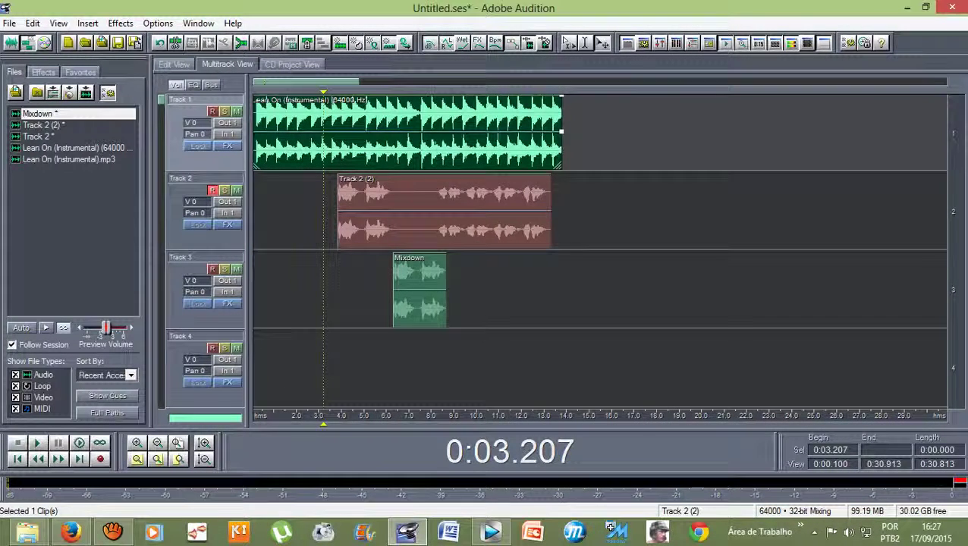
Apply Studio Reverb with the Vocal Reverb (medium) preset to the Track 2 vocal clip in the waveform editor.
{"action": "key", "text": "8"}
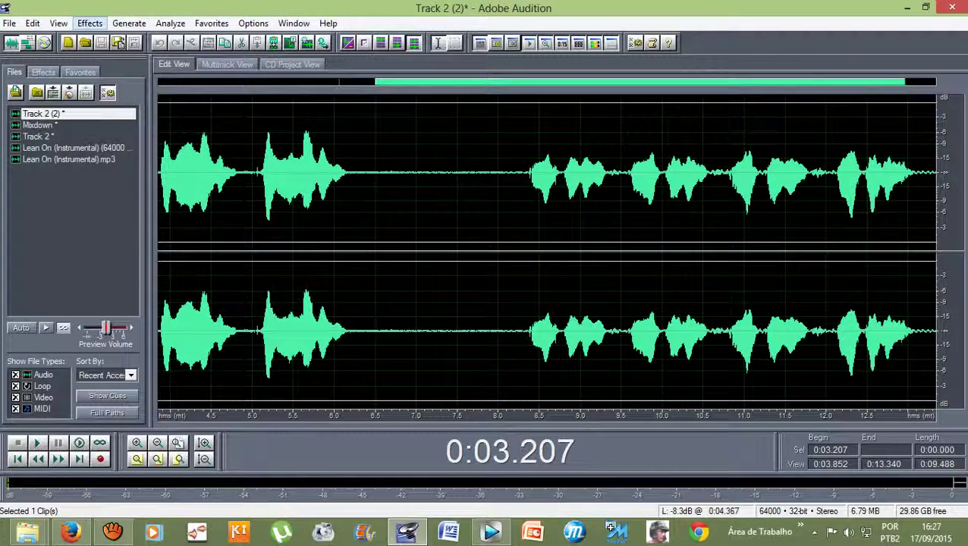
{"action": "left_click", "coordinate": [89, 23]}
{"action": "mouse_move", "coordinate": [151, 107]}
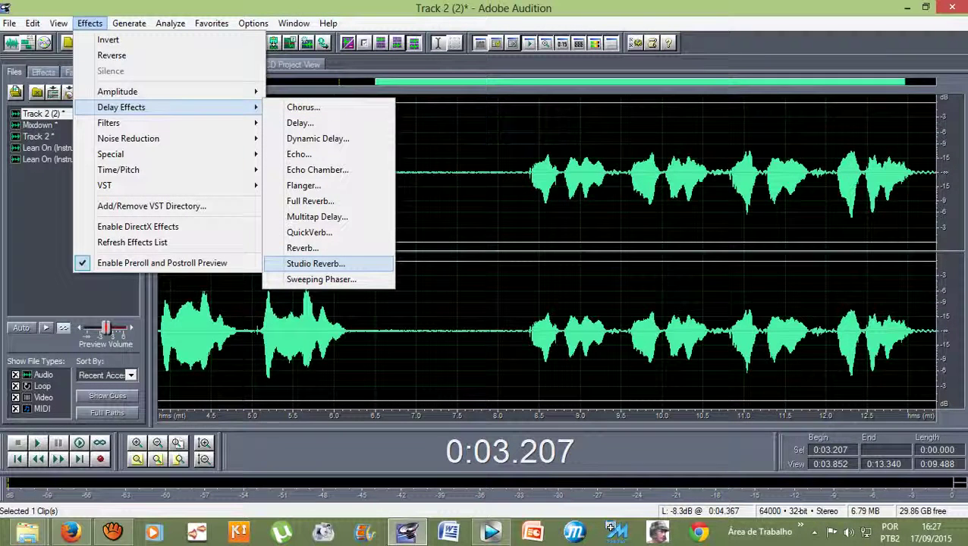
{"action": "left_click", "coordinate": [315, 264]}
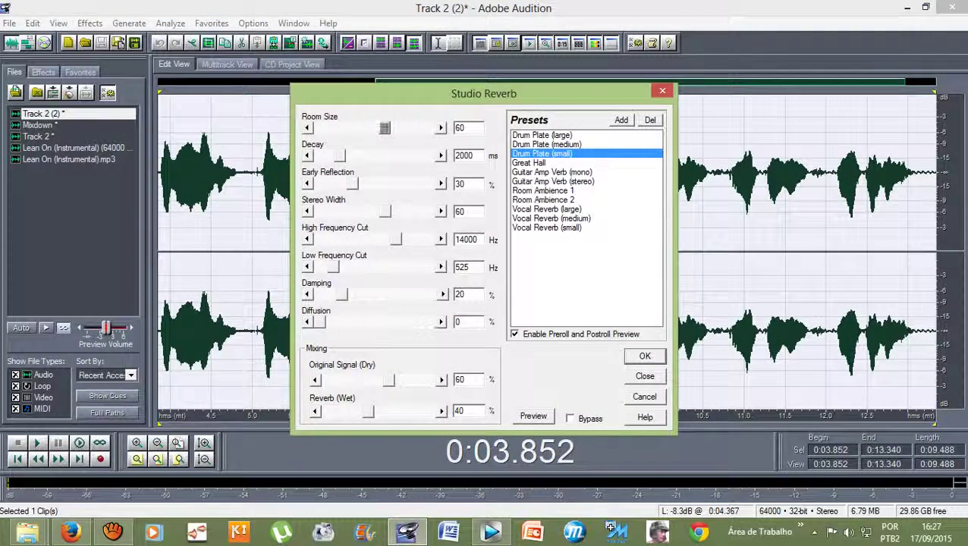
{"action": "left_click", "coordinate": [552, 218]}
{"action": "key", "text": "Return"}
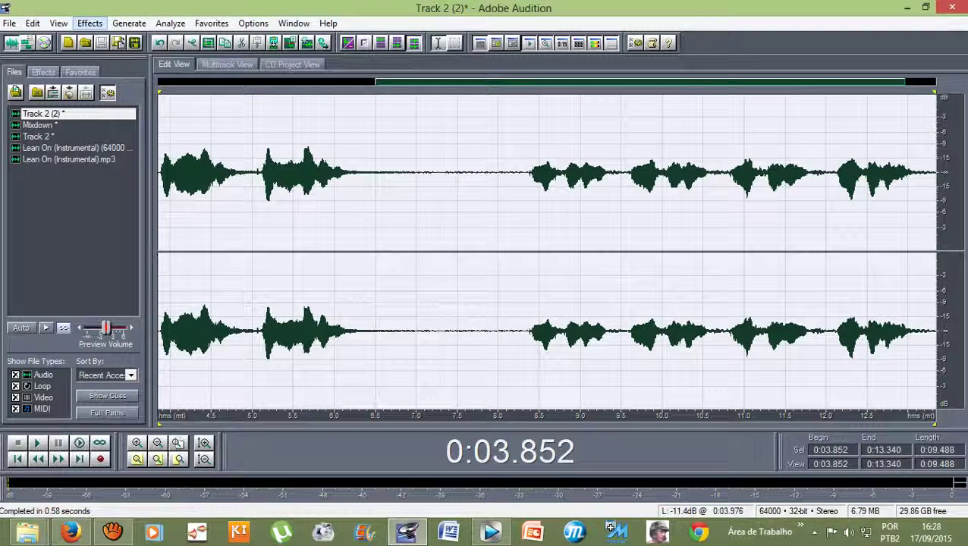
Amplify the reverbed Track 2 vocal by 4.06 dB and return to the multitrack session.
{"action": "left_click", "coordinate": [90, 24]}
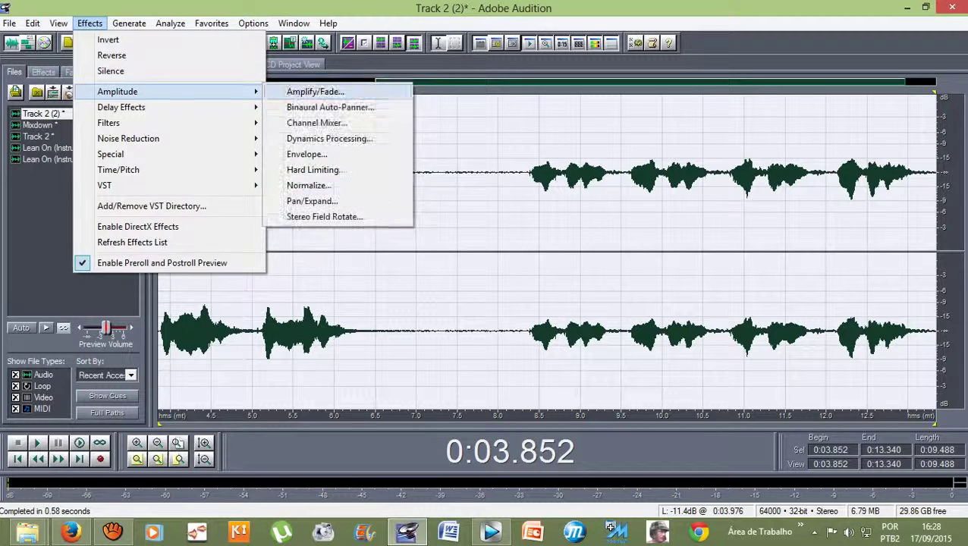
{"action": "key", "text": "Return"}
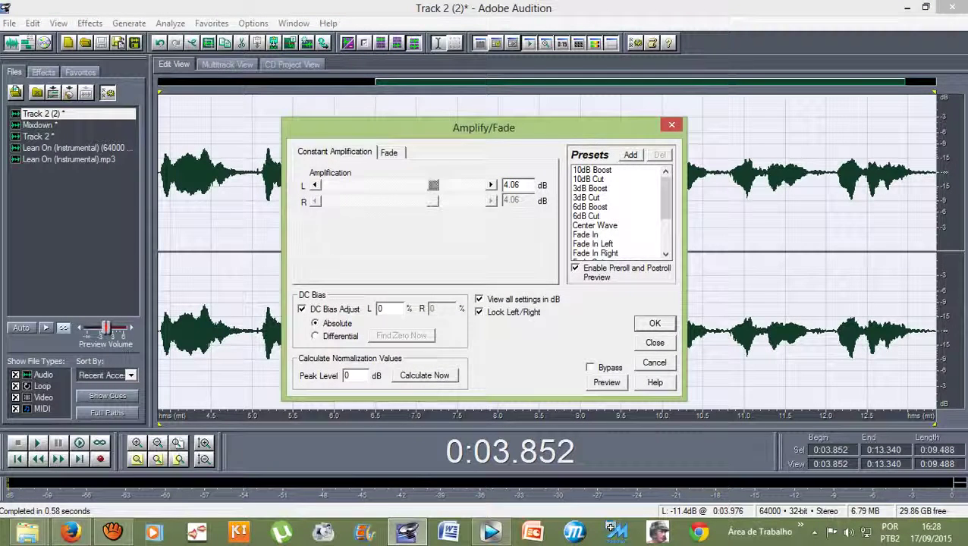
{"action": "key", "text": "Return"}
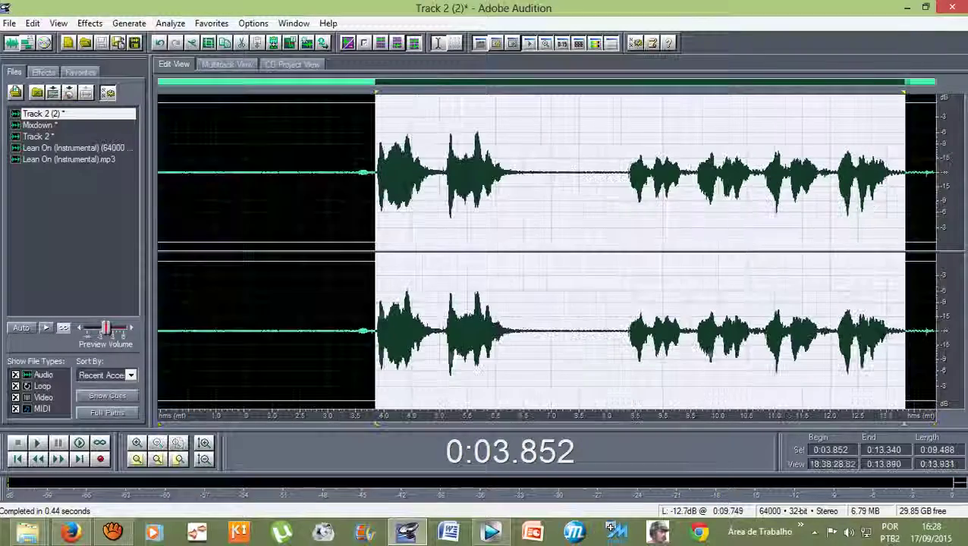
{"action": "left_click", "coordinate": [350, 197]}
{"action": "left_click", "coordinate": [227, 64]}
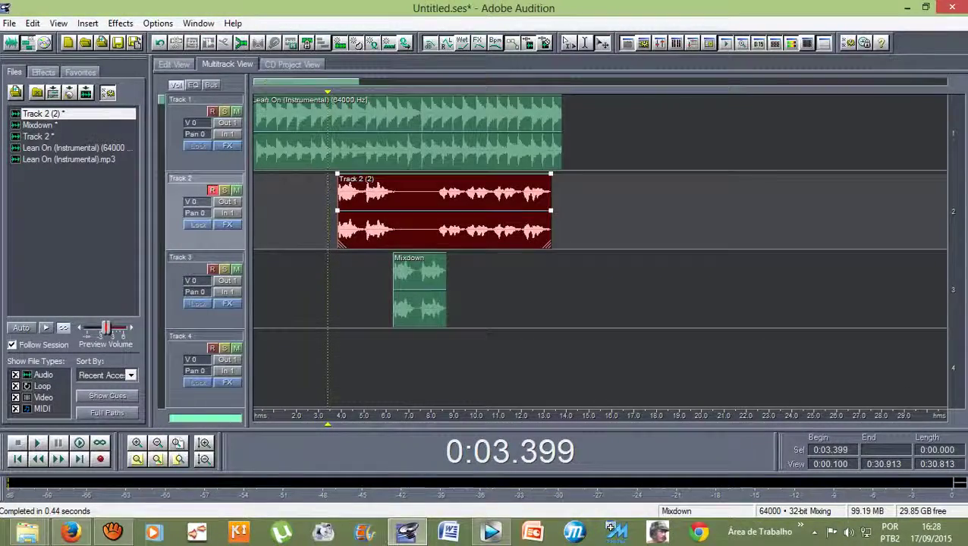
Open the Track 3 Mixdown clip for editing and apply Studio Reverb with the Vocal Reverb (medium) preset.
{"action": "double_click", "coordinate": [420, 290]}
{"action": "left_click", "coordinate": [90, 23]}
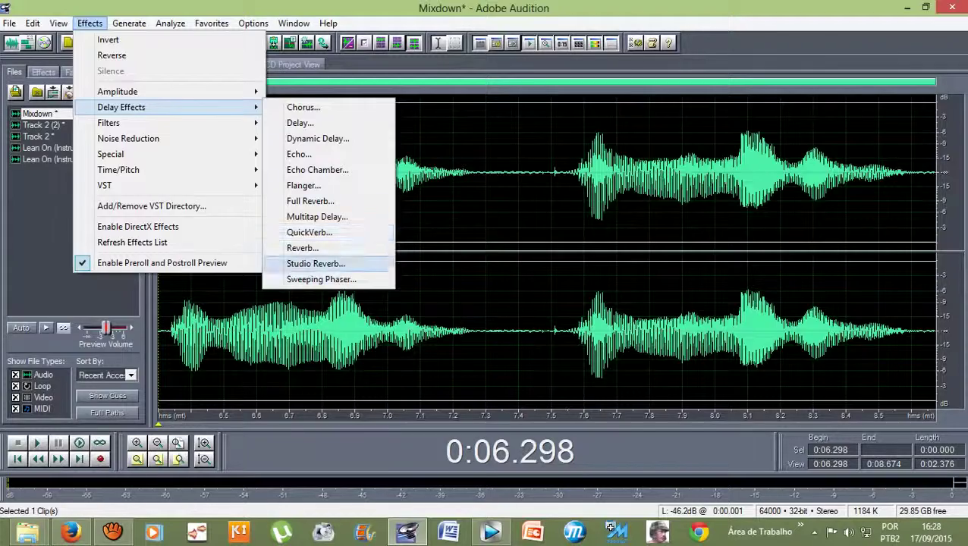
{"action": "left_click", "coordinate": [316, 263]}
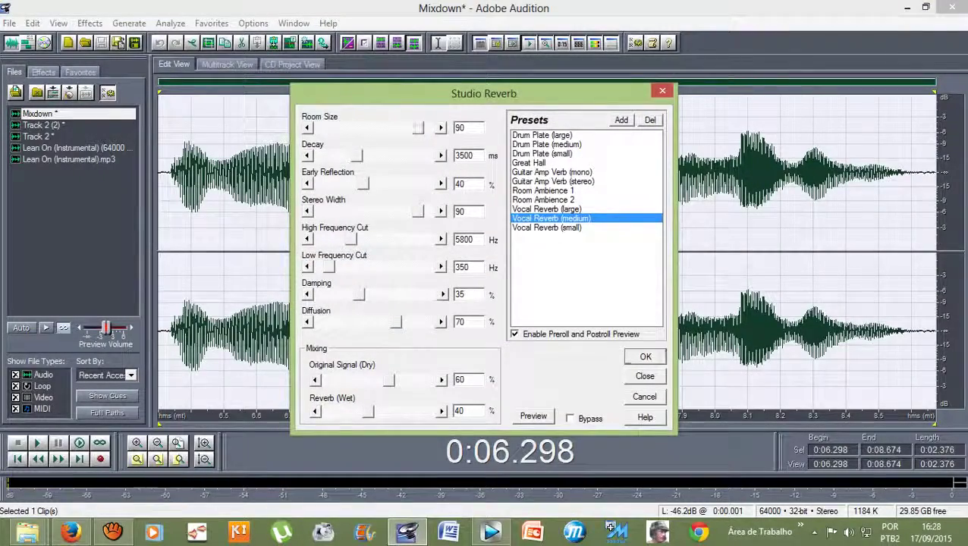
{"action": "left_click", "coordinate": [645, 357]}
Amplify the Mixdown clip by 4.06 dB and return to the multitrack session.
{"action": "left_click", "coordinate": [89, 23]}
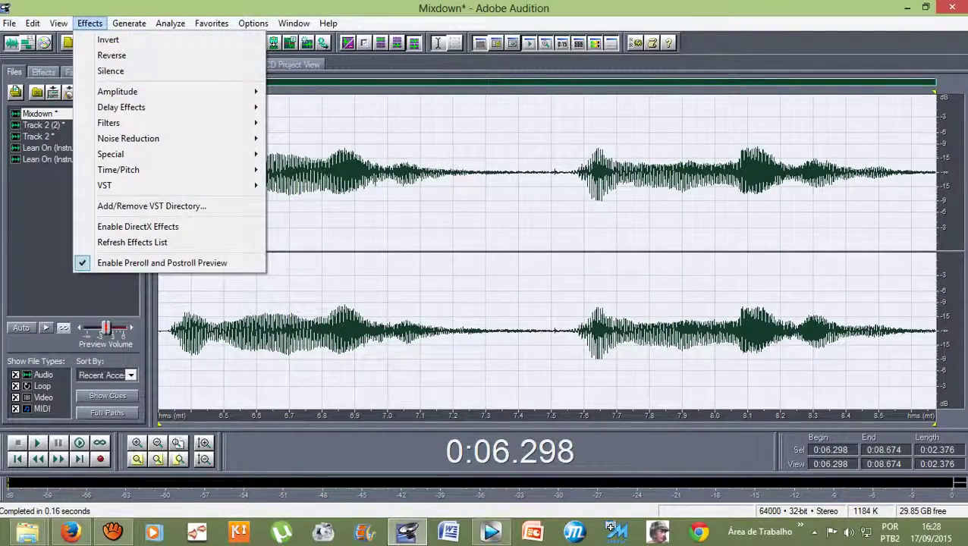
{"action": "mouse_move", "coordinate": [118, 92]}
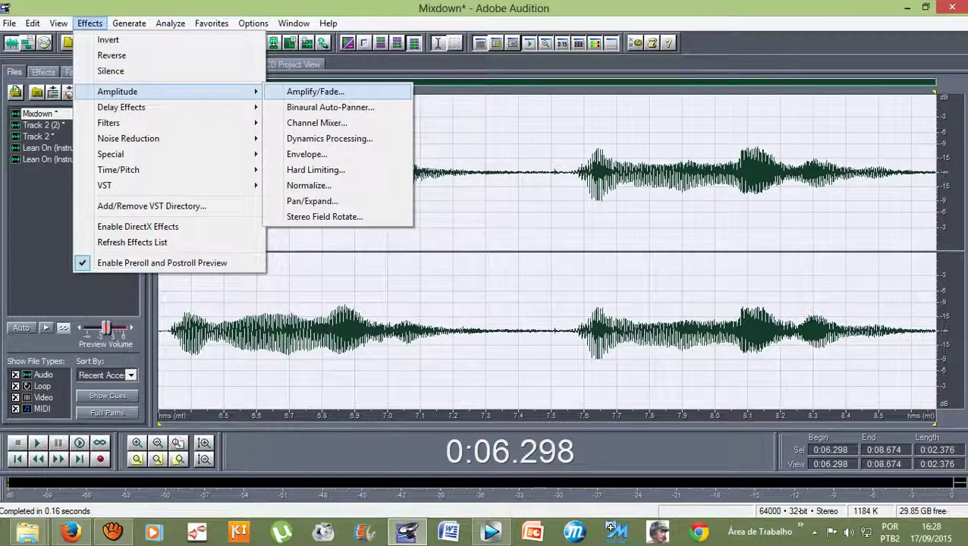
{"action": "left_click", "coordinate": [315, 92]}
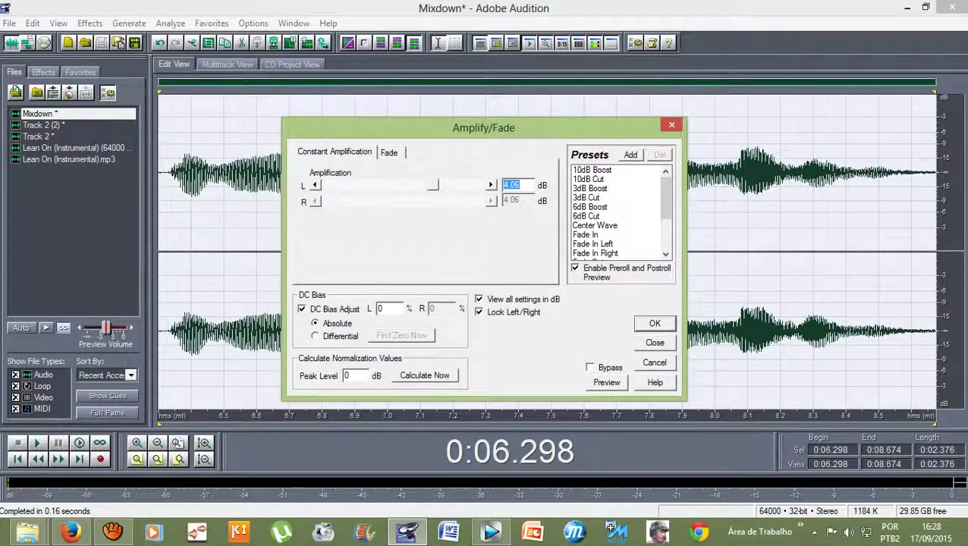
{"action": "key", "text": "Return"}
{"action": "key", "text": "F12"}
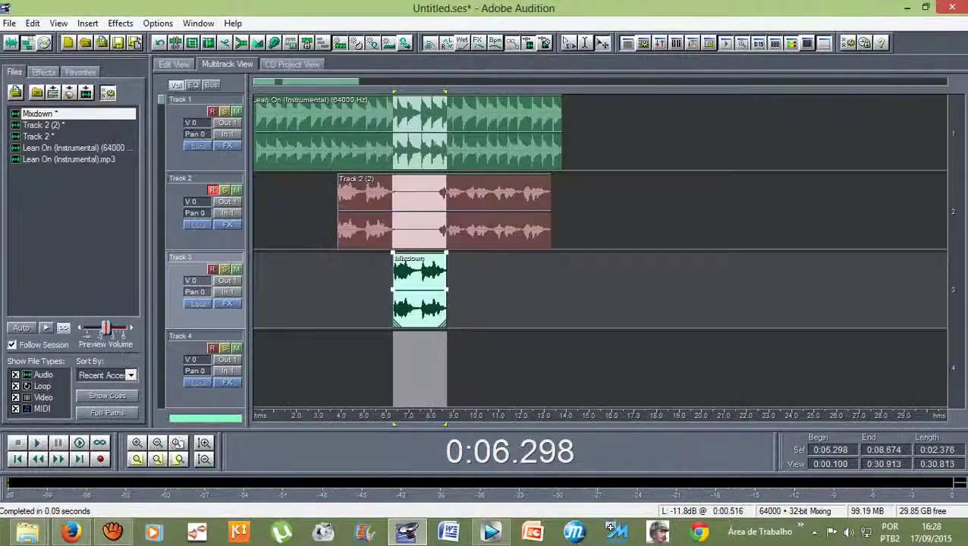
Move the playback cursor back to 0:02.080 and play the session through the processed vocal clips.
{"action": "key", "text": "Left"}
{"action": "key", "text": "Left"}
{"action": "key", "text": "Left"}
{"action": "key", "text": "Left"}
{"action": "key", "text": "Left"}
{"action": "key", "text": "Left"}
{"action": "key", "text": "Left"}
{"action": "key", "text": "Left"}
{"action": "key", "text": "Left"}
{"action": "key", "text": "Left"}
{"action": "key", "text": "Left"}
{"action": "key", "text": "Left"}
{"action": "key", "text": "Left"}
{"action": "key", "text": "Left"}
{"action": "key", "text": "Left"}
{"action": "key", "text": "Left"}
{"action": "key", "text": "Left"}
{"action": "key", "text": "Left"}
{"action": "key", "text": "Left"}
{"action": "key", "text": "Left"}
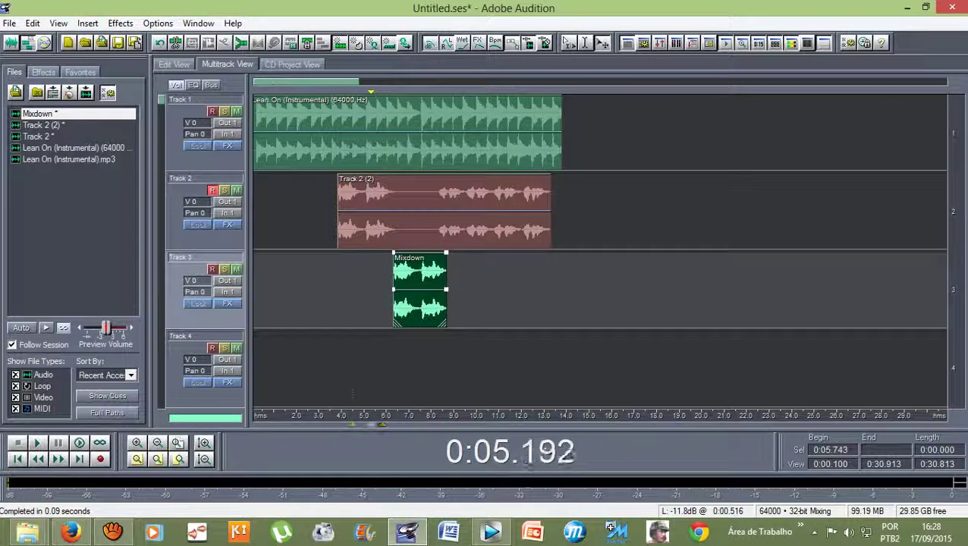
{"action": "key", "text": "space"}
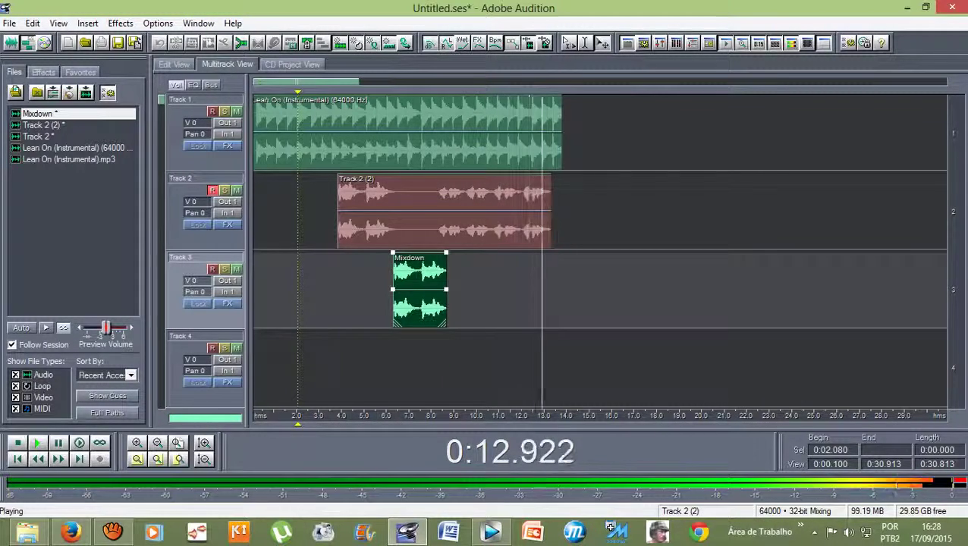
{"action": "key", "text": "space"}
Open the Track 2 vocal for editing, select its second part from 0:08.357 to 0:13.201, and play a short preview.
{"action": "double_click", "coordinate": [439, 211]}
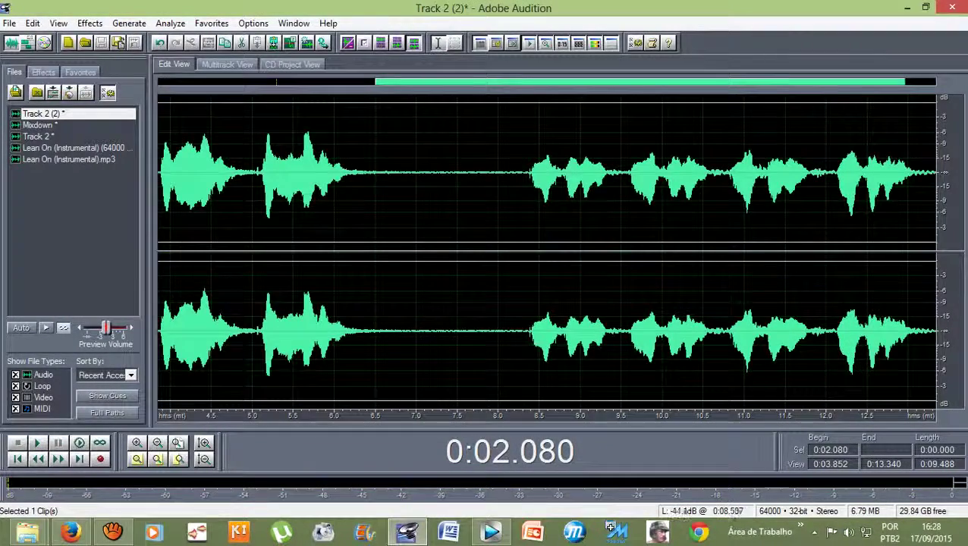
{"action": "left_click_drag", "start_coordinate": [528, 175], "coordinate": [925, 175]}
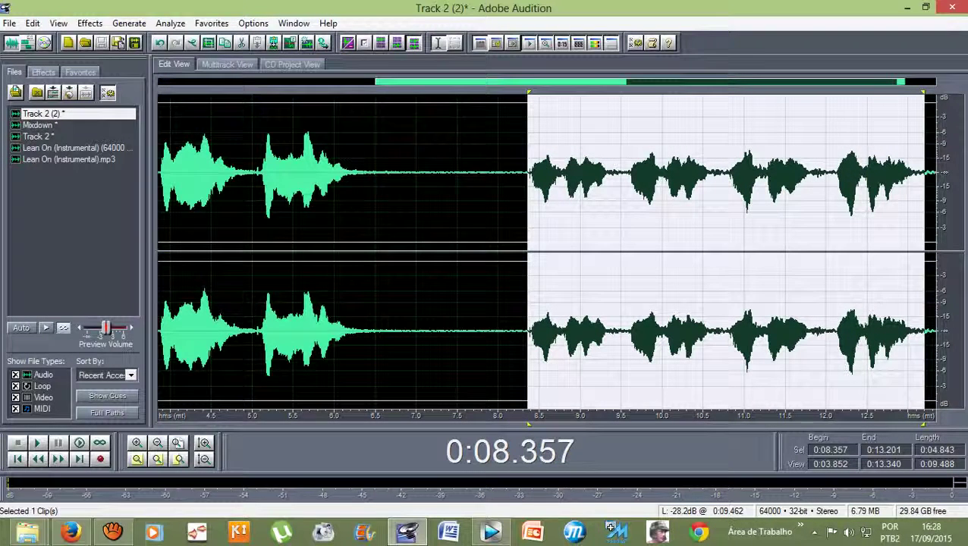
{"action": "key", "text": "space"}
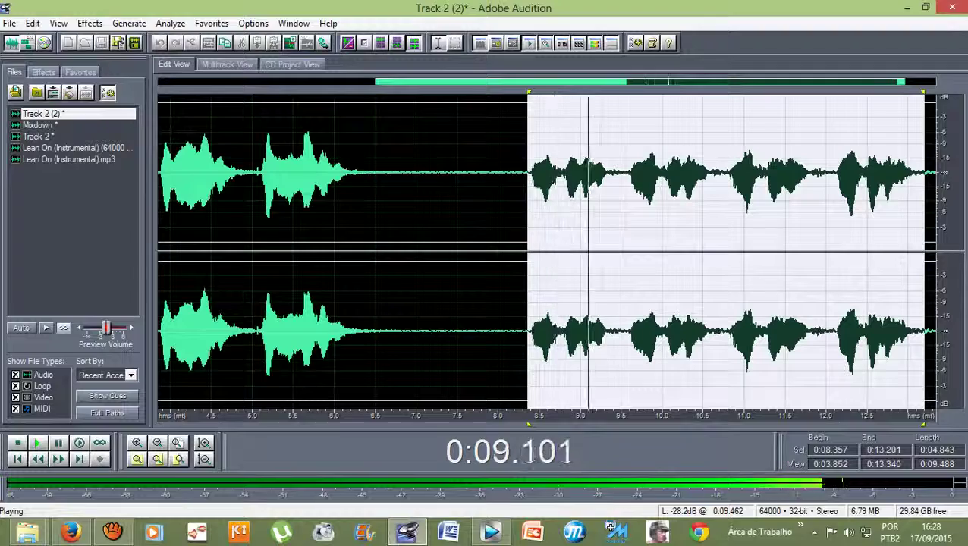
{"action": "key", "text": "space"}
{"action": "key", "text": "space"}
{"action": "key", "text": "space"}
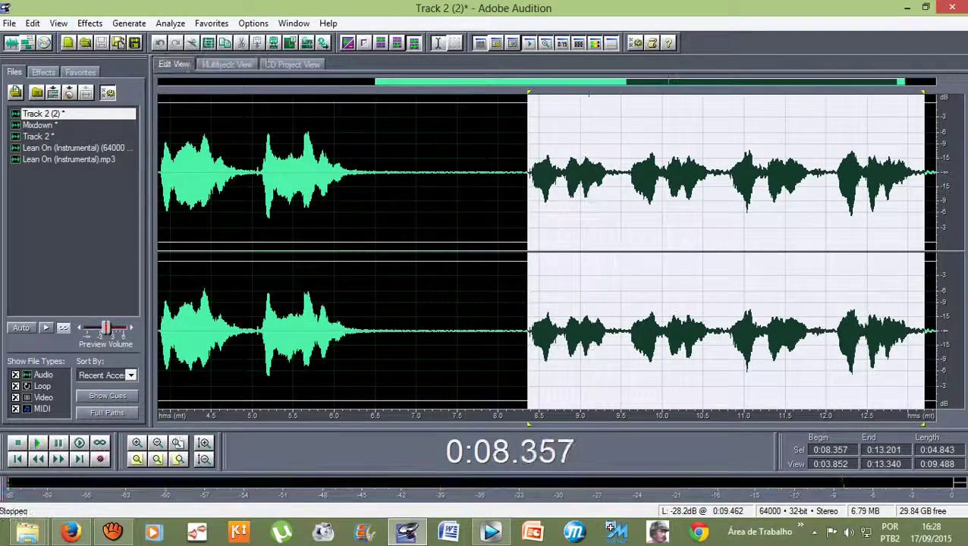
Apply Chorus with the Wide & Thick preset to the selected vocal passage and listen to it.
{"action": "left_click", "coordinate": [89, 22]}
{"action": "mouse_move", "coordinate": [122, 107]}
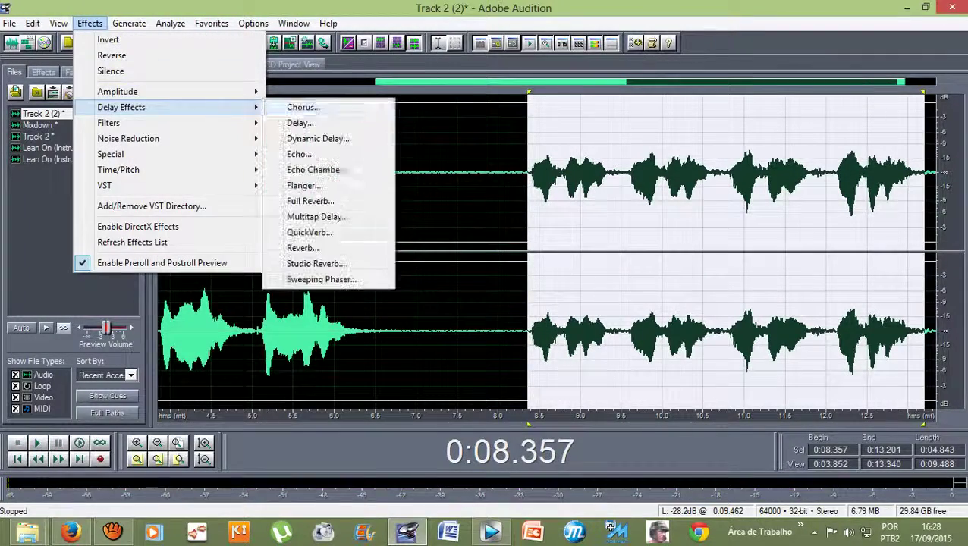
{"action": "left_click", "coordinate": [303, 107]}
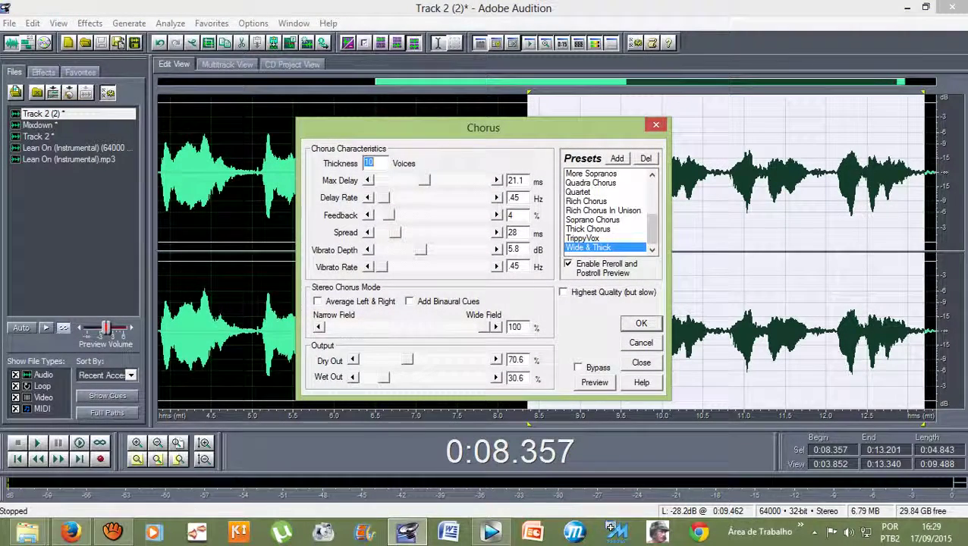
{"action": "key", "text": "Return"}
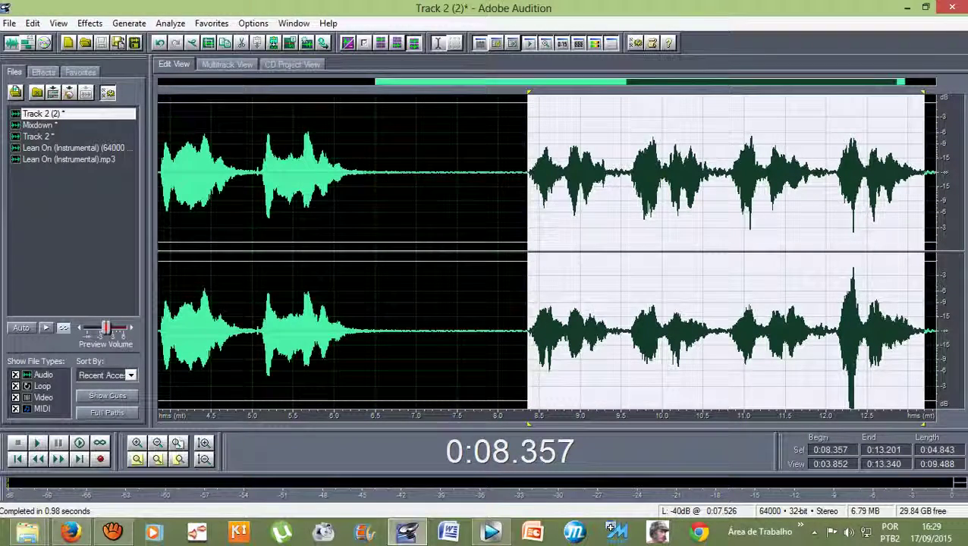
{"action": "key", "text": "space"}
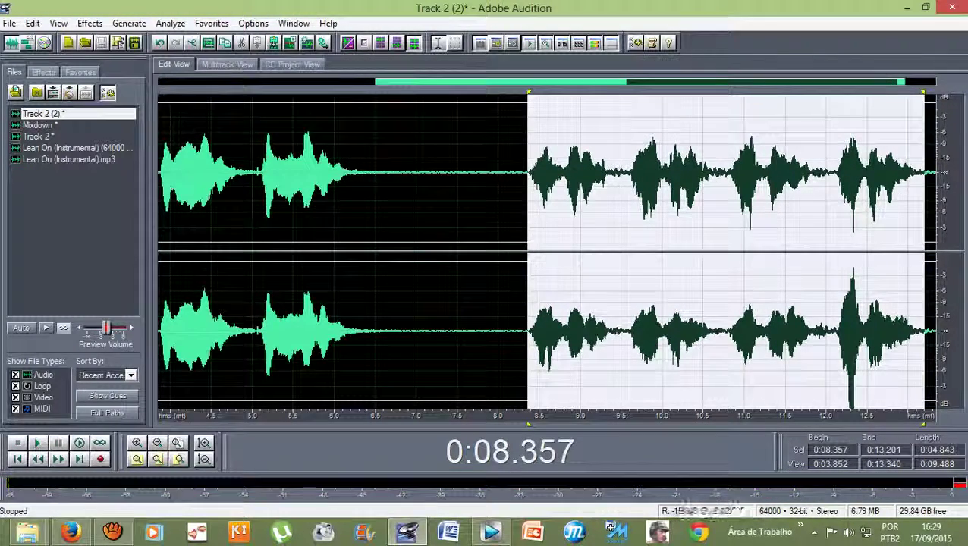
Select only the right channel's loud peak from 0:12.289 to 0:12.368 and amplify it by -2.7 dB.
{"action": "left_click", "coordinate": [846, 334]}
{"action": "mouse_move", "coordinate": [850, 349]}
{"action": "left_mouse_down"}
{"action": "mouse_move", "coordinate": [861, 346]}
{"action": "mouse_move", "coordinate": [856, 358]}
{"action": "left_mouse_up"}
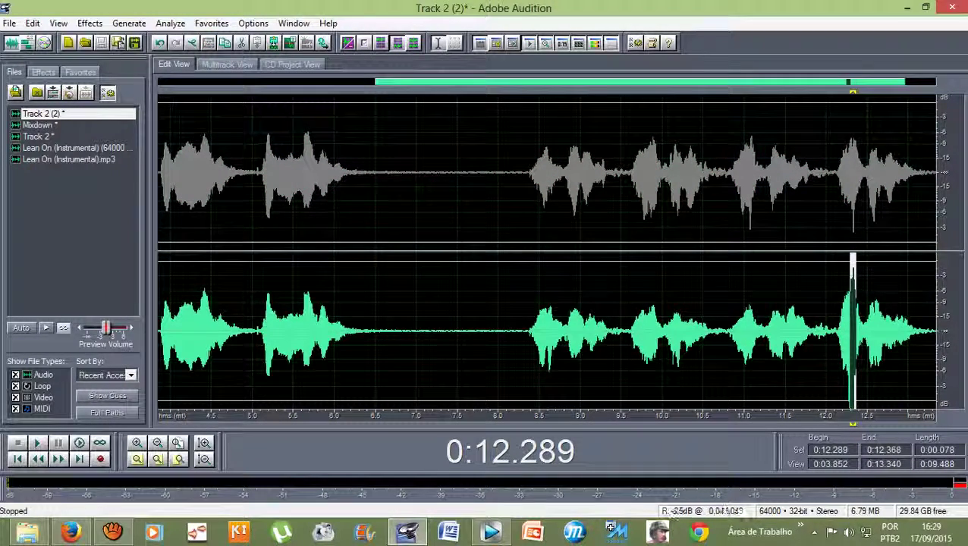
{"action": "left_click", "coordinate": [89, 22]}
{"action": "mouse_move", "coordinate": [118, 91]}
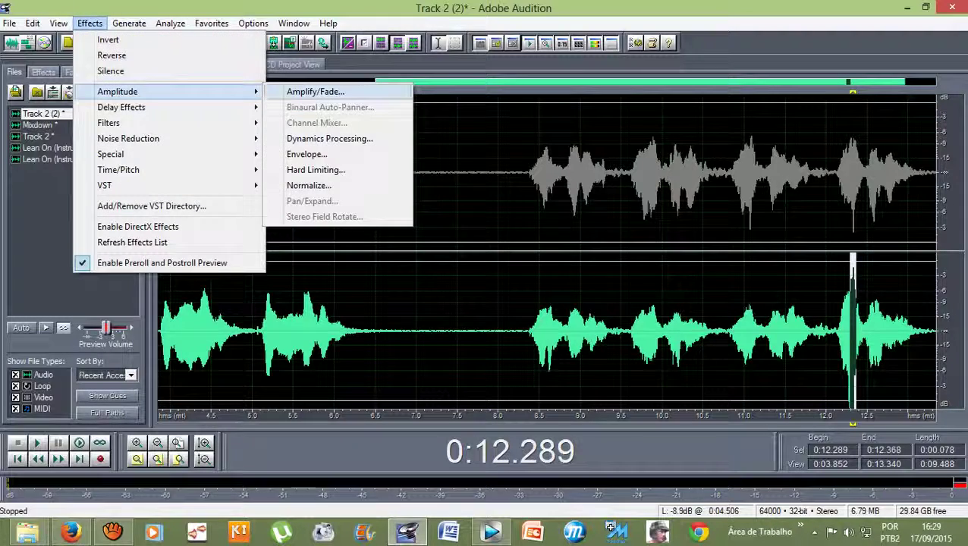
{"action": "left_click", "coordinate": [315, 92]}
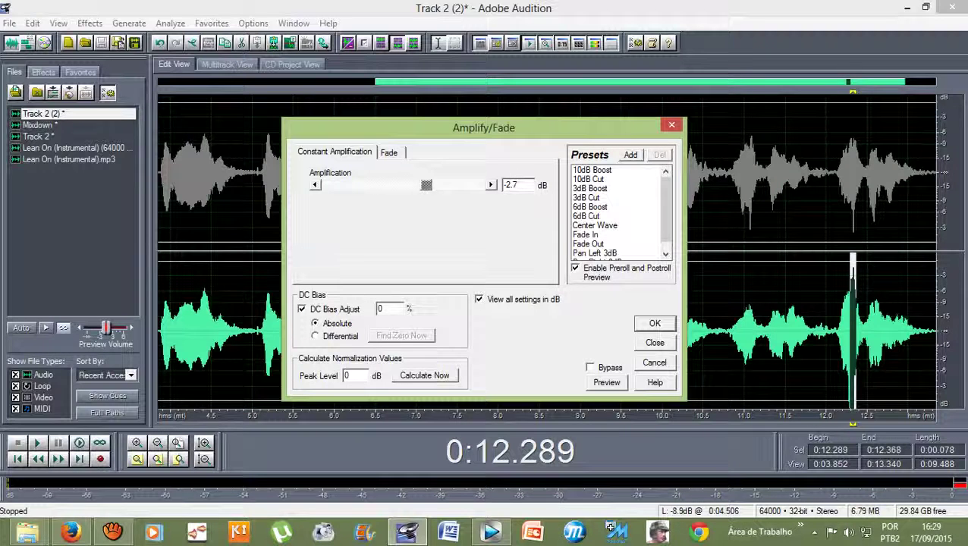
{"action": "key", "text": "Return"}
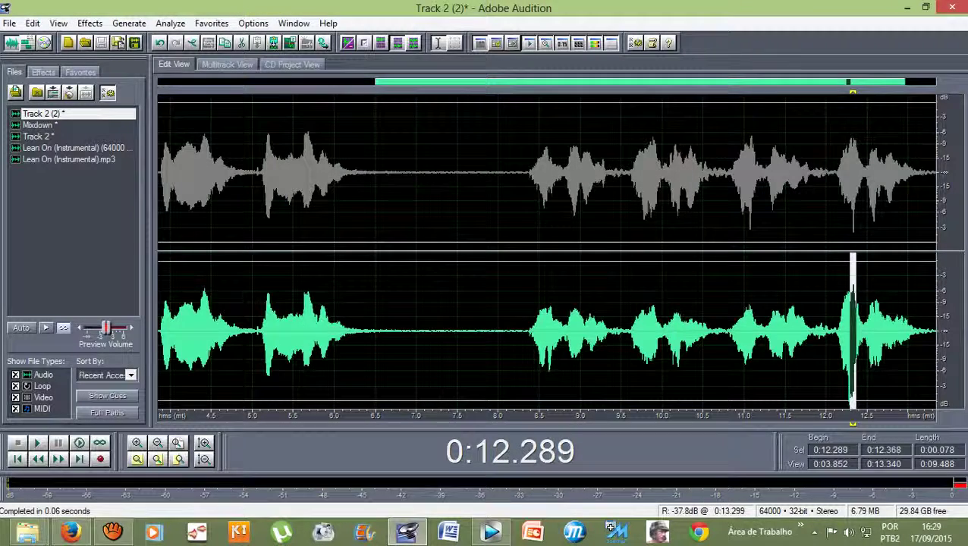
Return to the multitrack session and play the whole mix from the beginning.
{"action": "left_click", "coordinate": [488, 205]}
{"action": "left_click", "coordinate": [227, 65]}
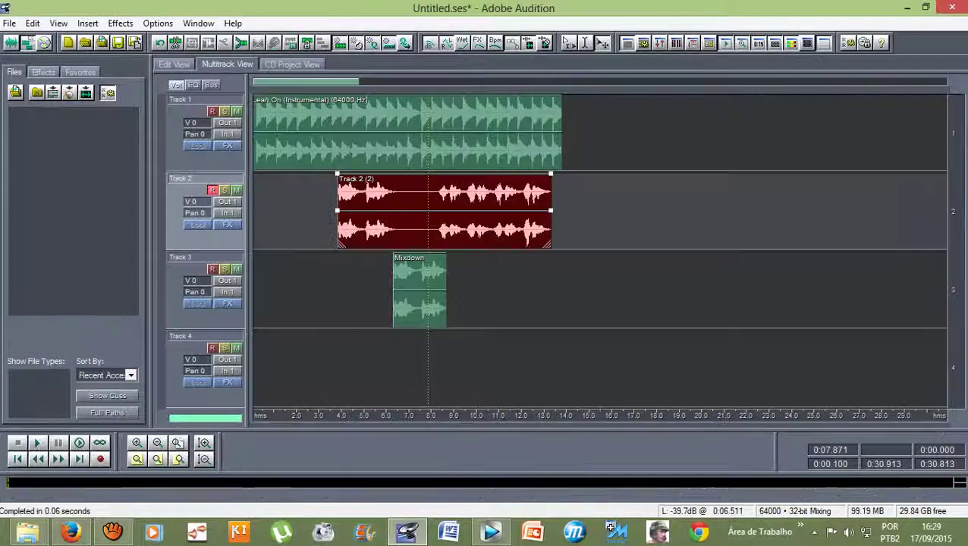
{"action": "key", "text": "Home"}
{"action": "key", "text": "space"}
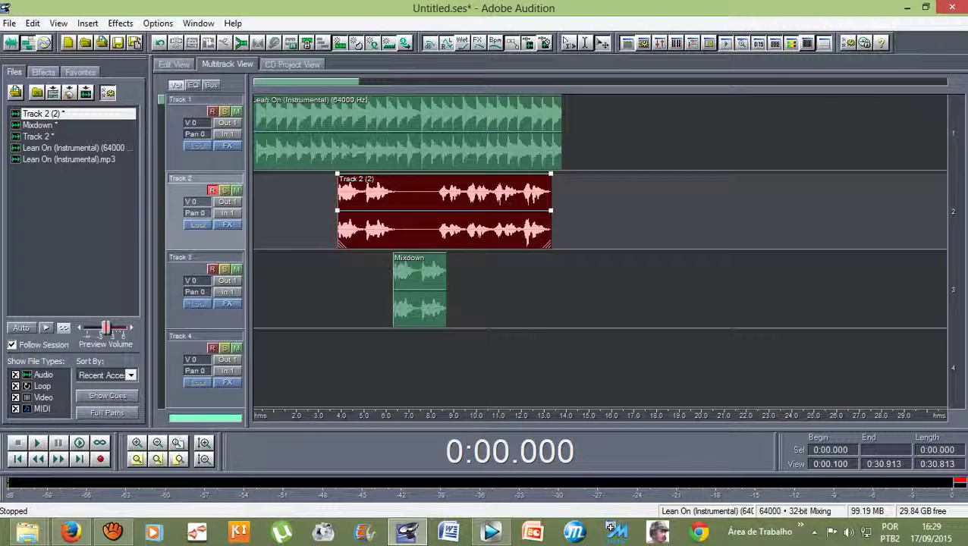
{"action": "scroll", "coordinate": [600, 250], "scroll_direction": "down", "scroll_amount": 4}
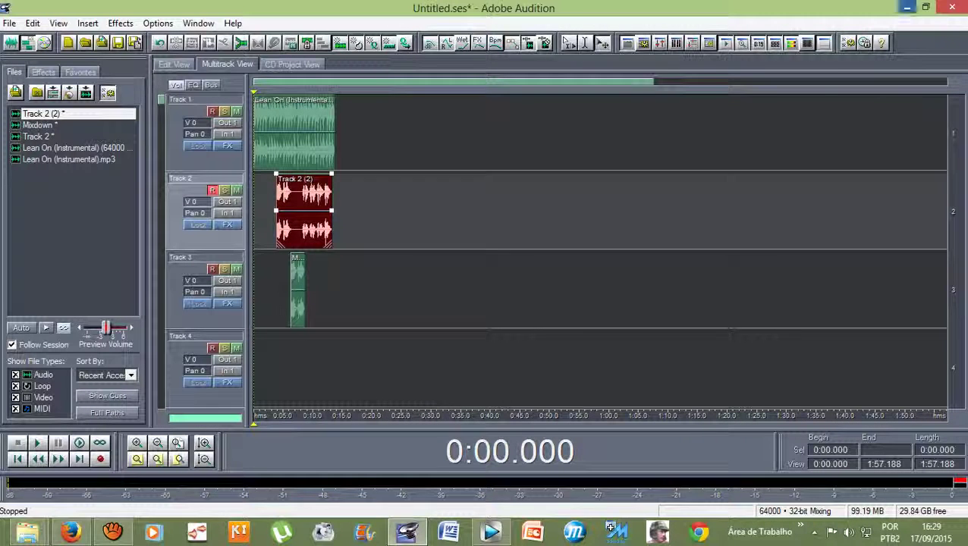